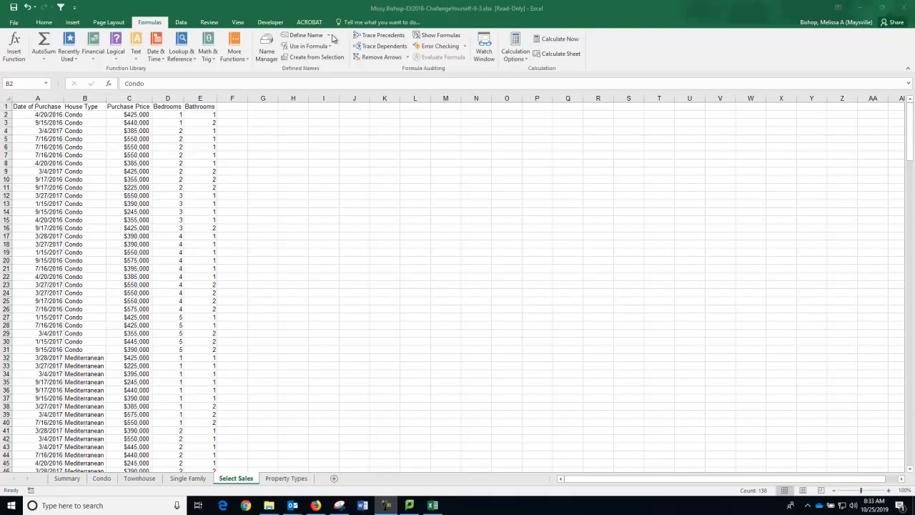
# Search the available commands for "data v" to locate Data Validation, and clear the search text
pyautogui.click(358, 22)
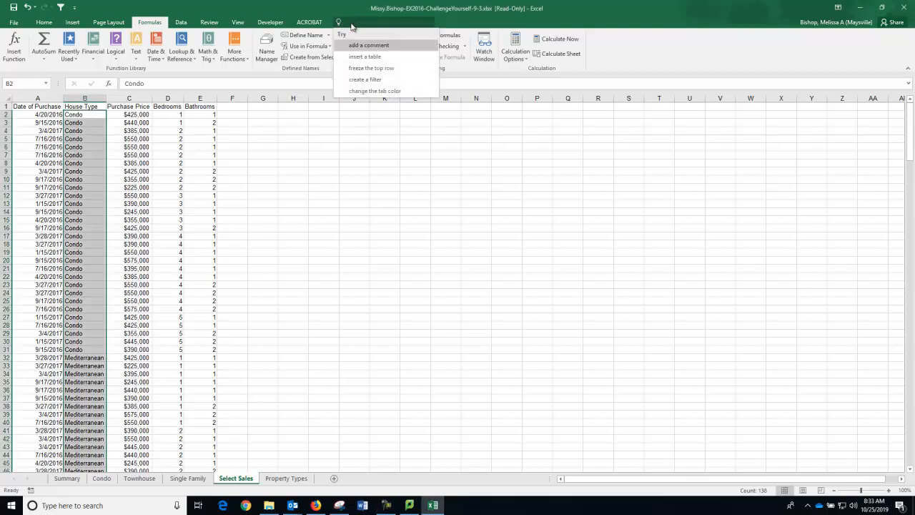
pyautogui.write('dat')
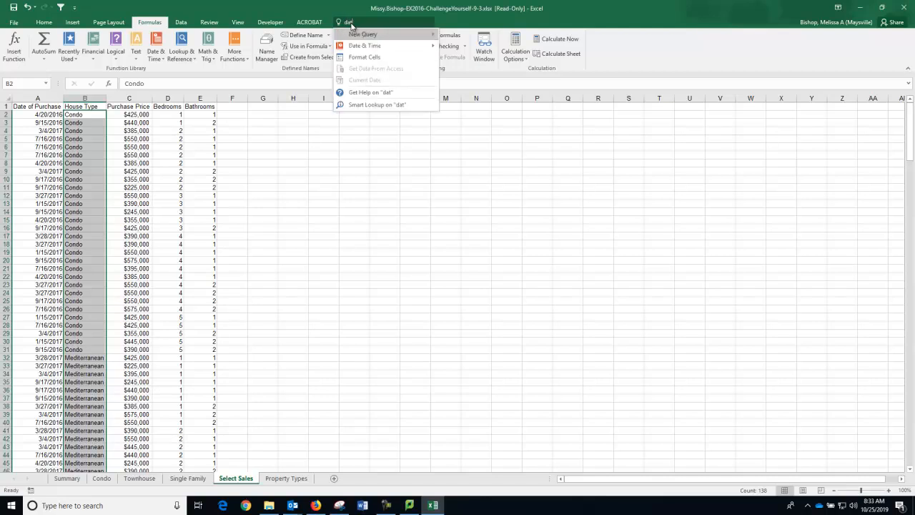
pyautogui.write('a v')
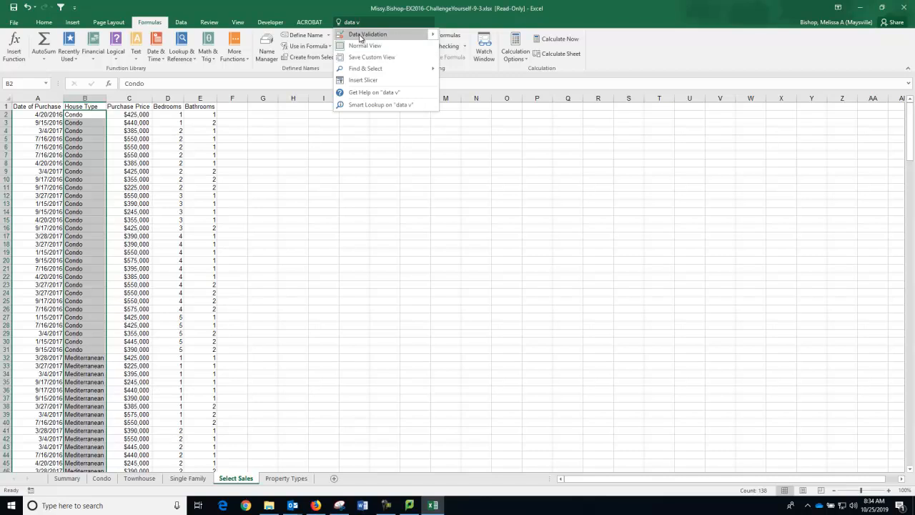
pyautogui.moveTo(361, 35)
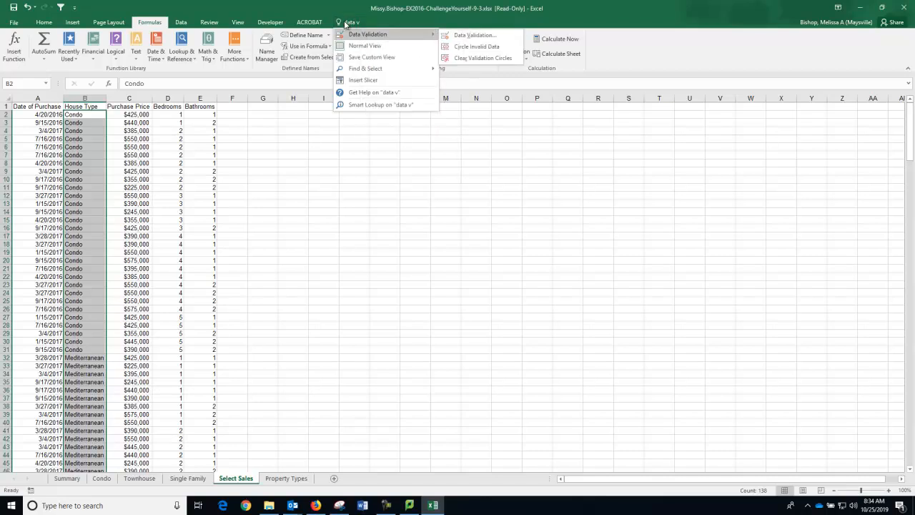
pyautogui.click(364, 24)
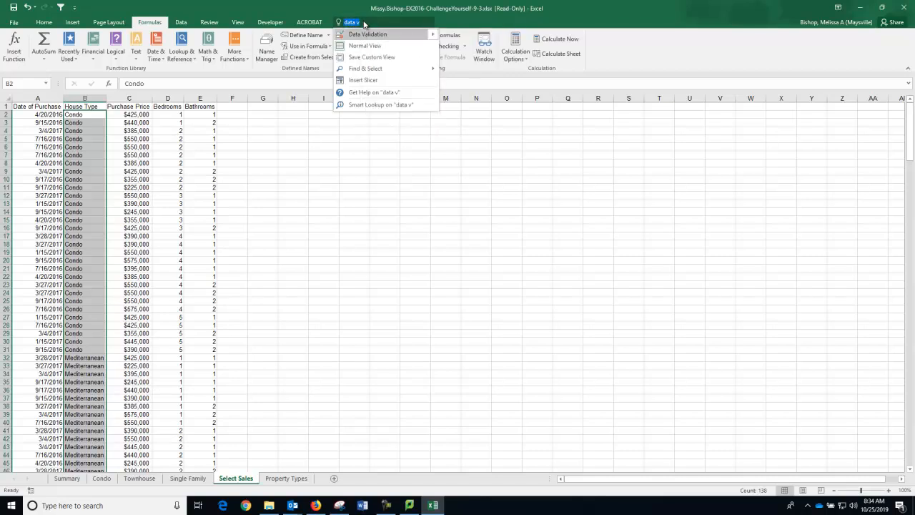
pyautogui.press('BackSpace')
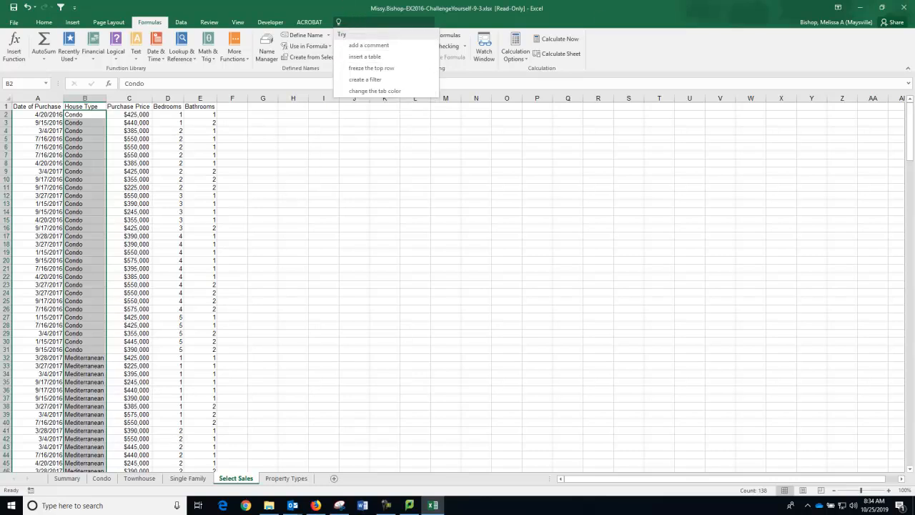
# Close the workbook without saving changes and switch to Firefox with the SIMnet Challenge Yourself 9.3 page maximized
pyautogui.click(904, 8)
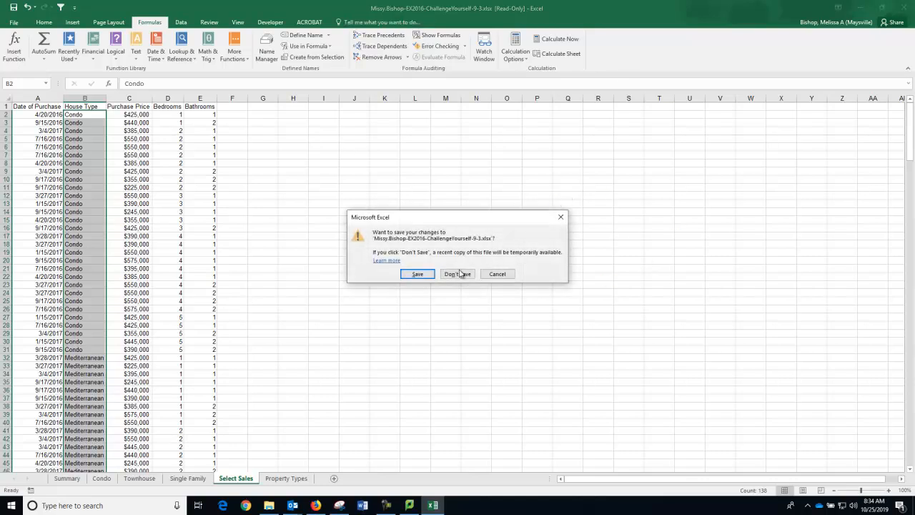
pyautogui.click(460, 276)
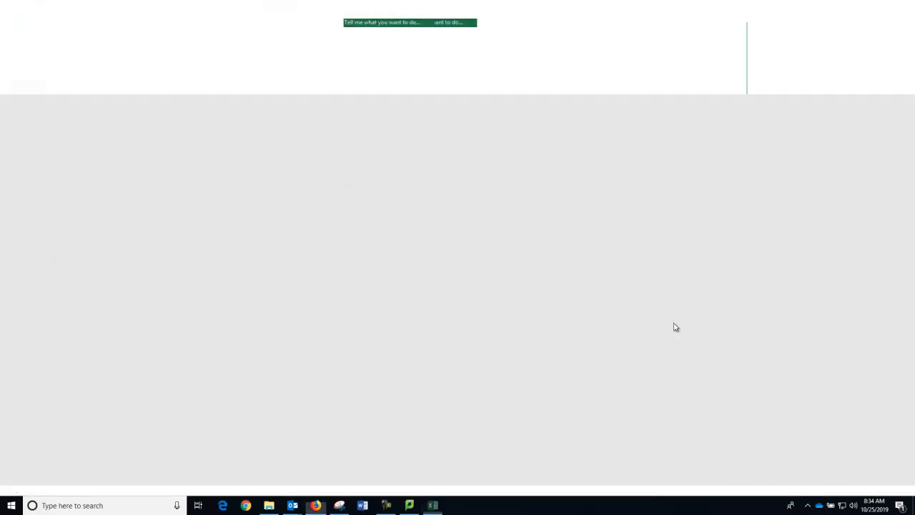
pyautogui.click(315, 505)
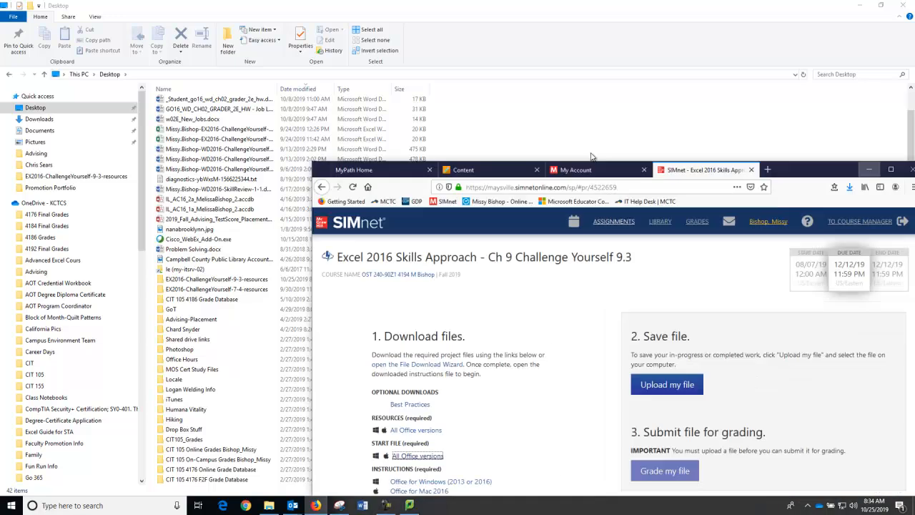
pyautogui.click(774, 60)
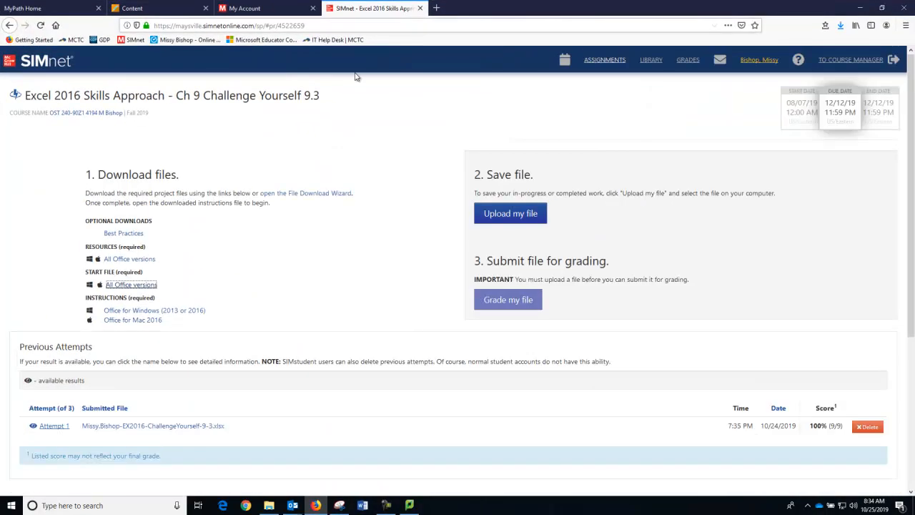
# Save the assignment's required resources archive and open the start file for all Office versions in Microsoft Excel
pyautogui.click(125, 261)
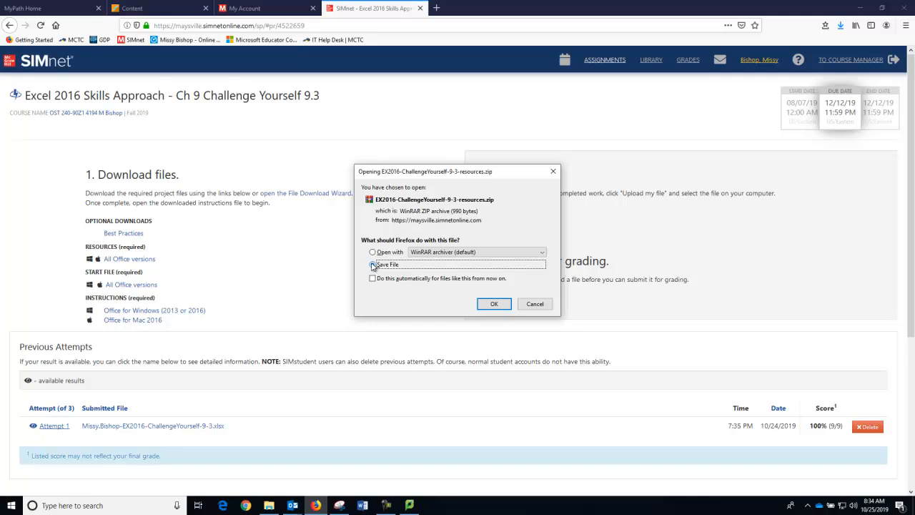
pyautogui.click(493, 303)
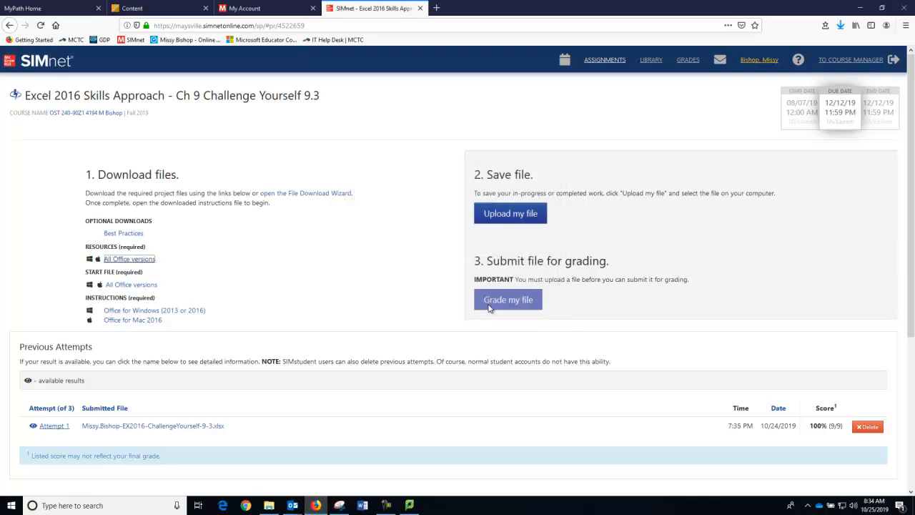
pyautogui.click(135, 286)
pyautogui.click(173, 290)
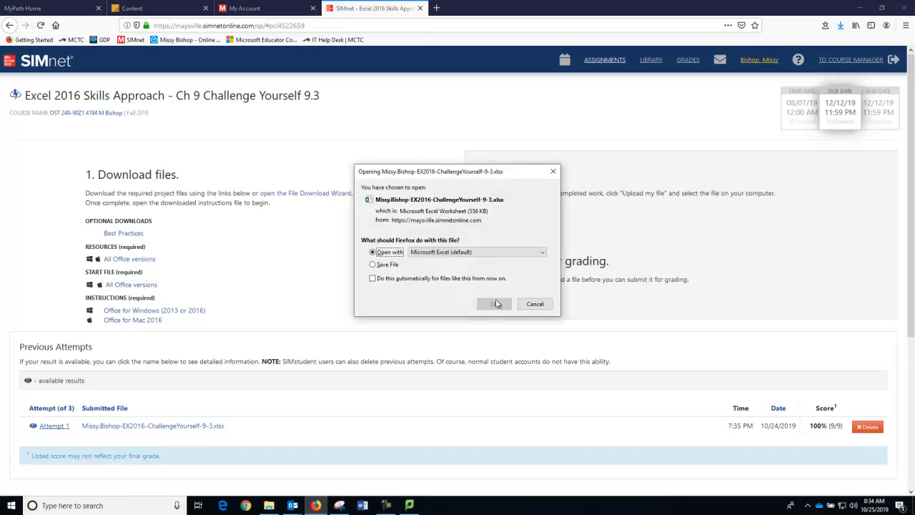
pyautogui.click(494, 304)
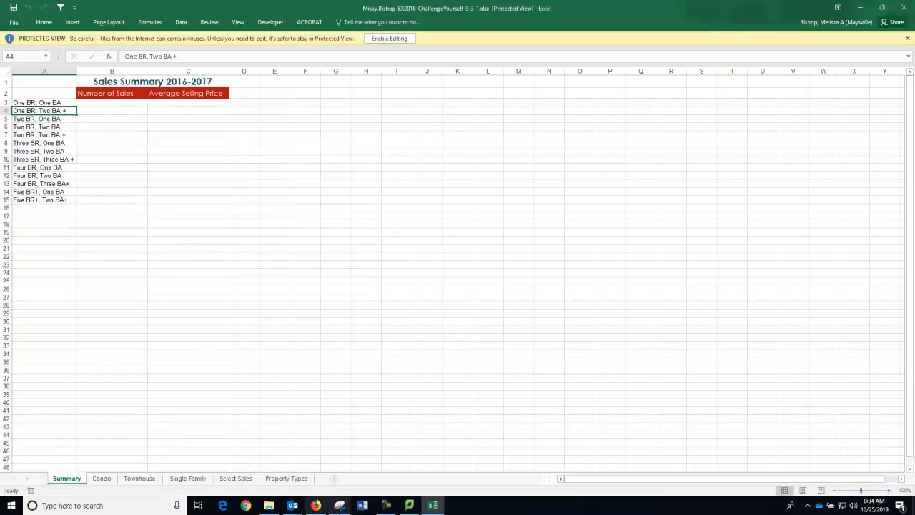
# Switch to File Explorer and open the newest EX2016-ChallengeYourself-9-3-resources archive from the Downloads folder in WinRAR
pyautogui.click(269, 505)
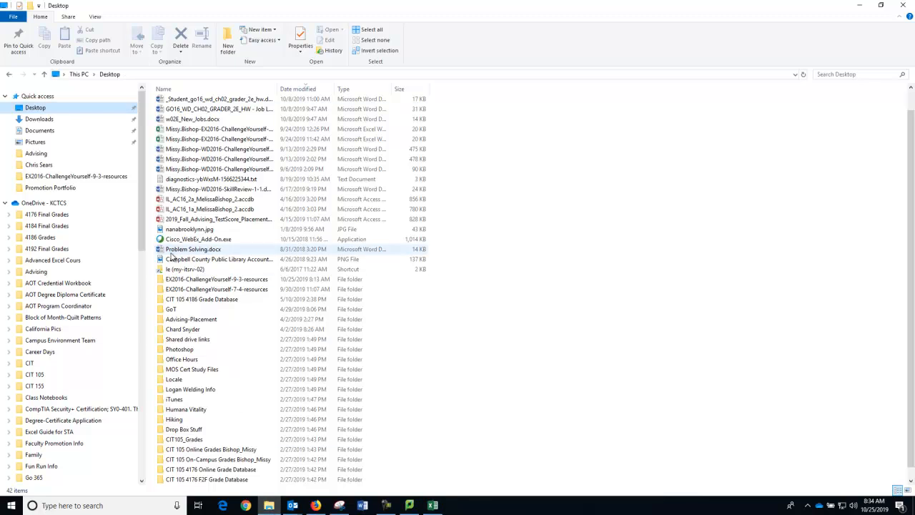
pyautogui.click(35, 120)
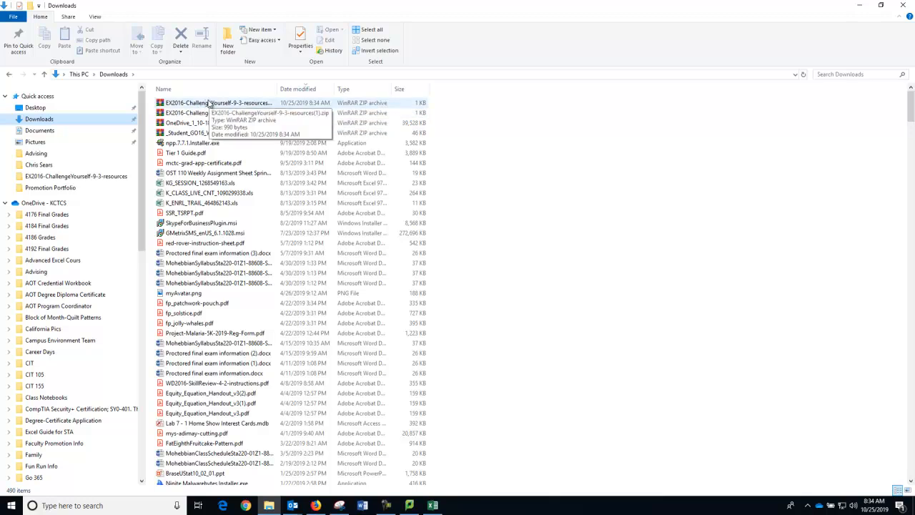
pyautogui.doubleClick(192, 104)
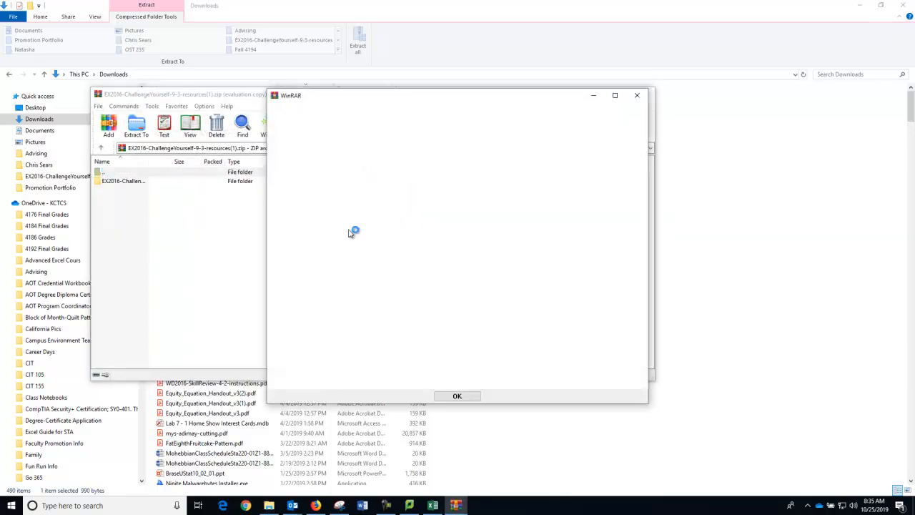
pyautogui.click(636, 98)
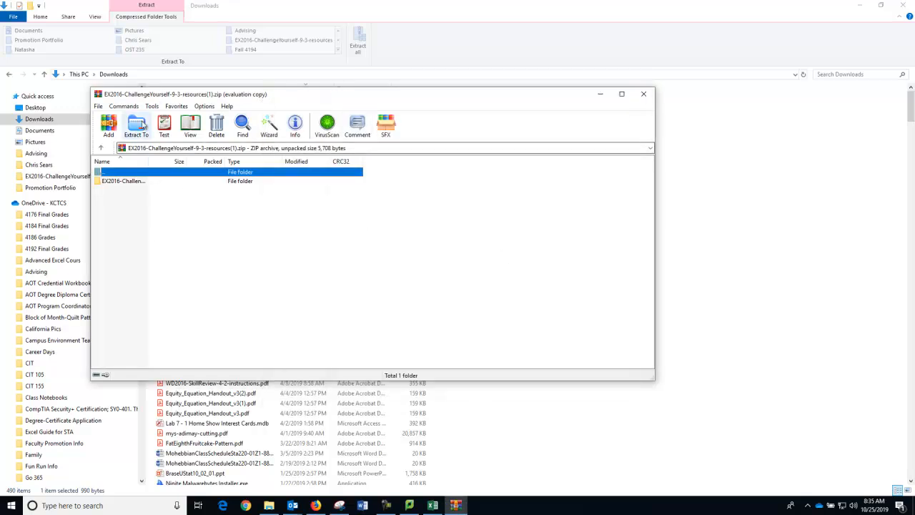
# Extract the resources archive to the Desktop, replacing all existing files, and close WinRAR
pyautogui.click(141, 127)
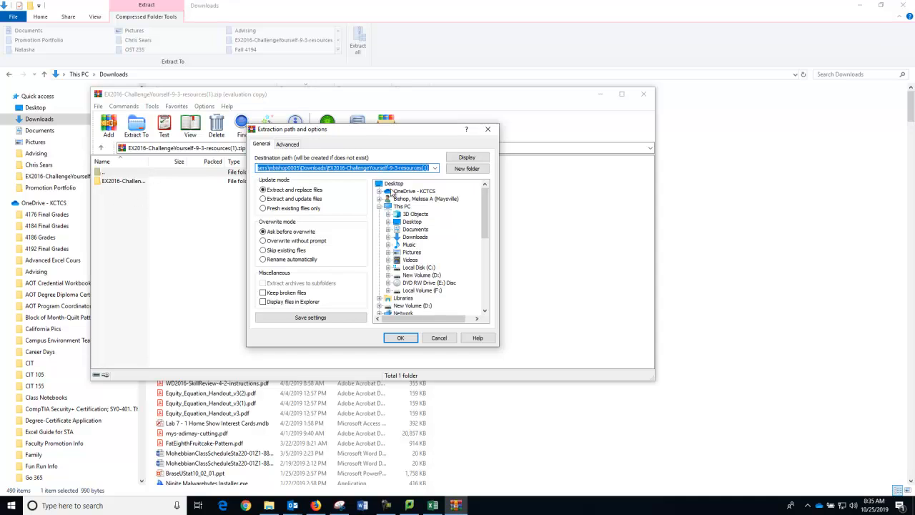
pyautogui.click(395, 186)
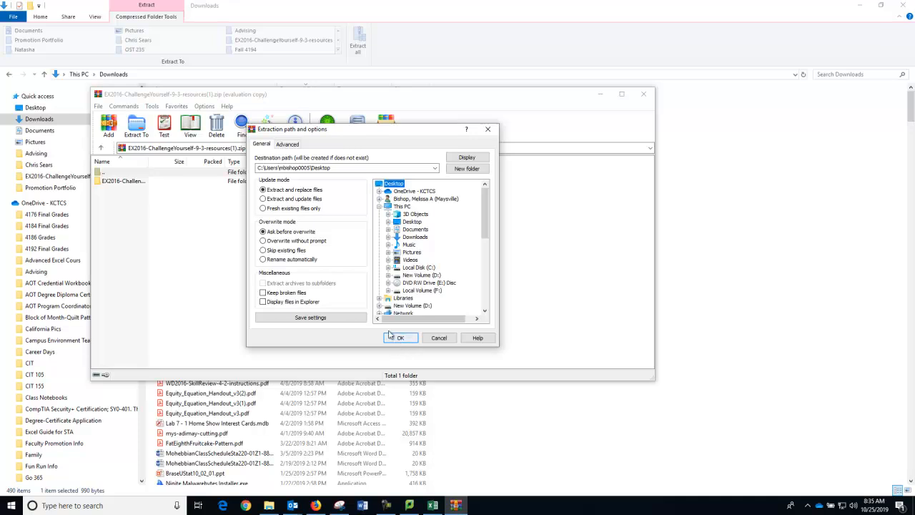
pyautogui.scroll(-7, 409, 223)
pyautogui.scroll(7, 411, 226)
pyautogui.scroll(-7, 413, 230)
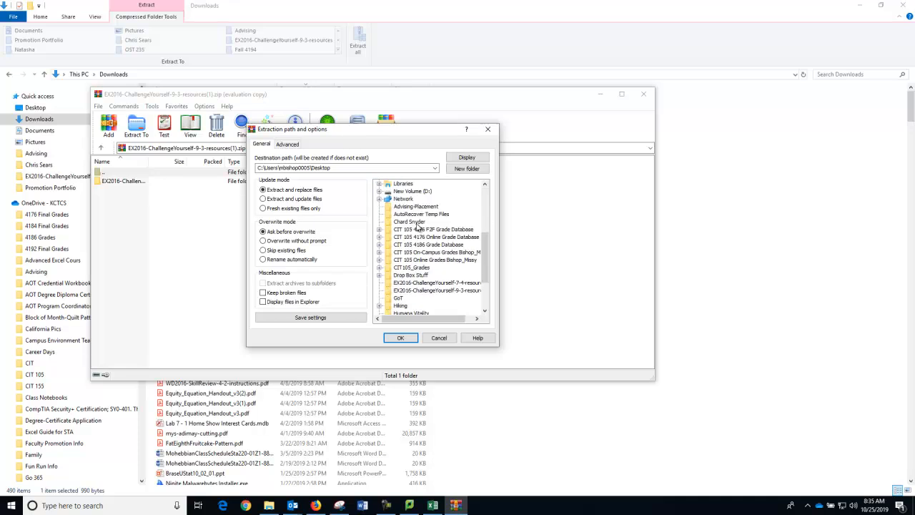
pyautogui.scroll(4, 412, 296)
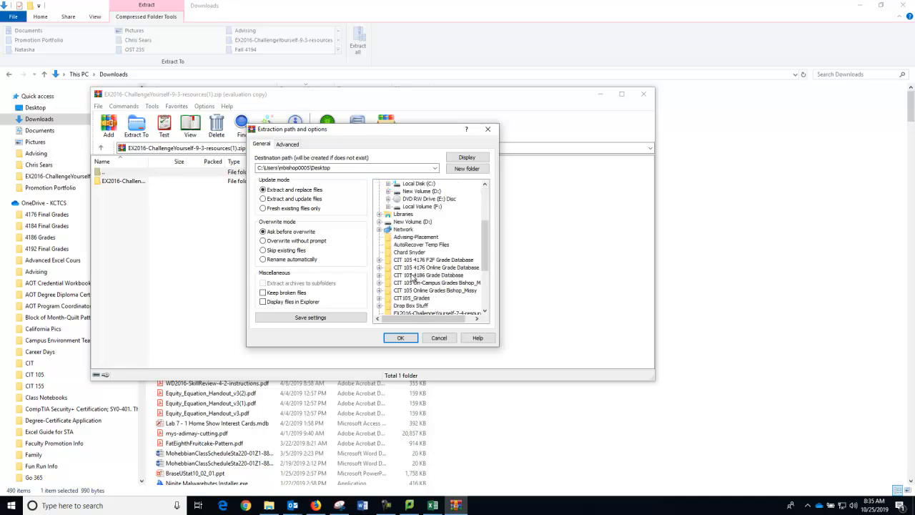
pyautogui.scroll(4, 412, 277)
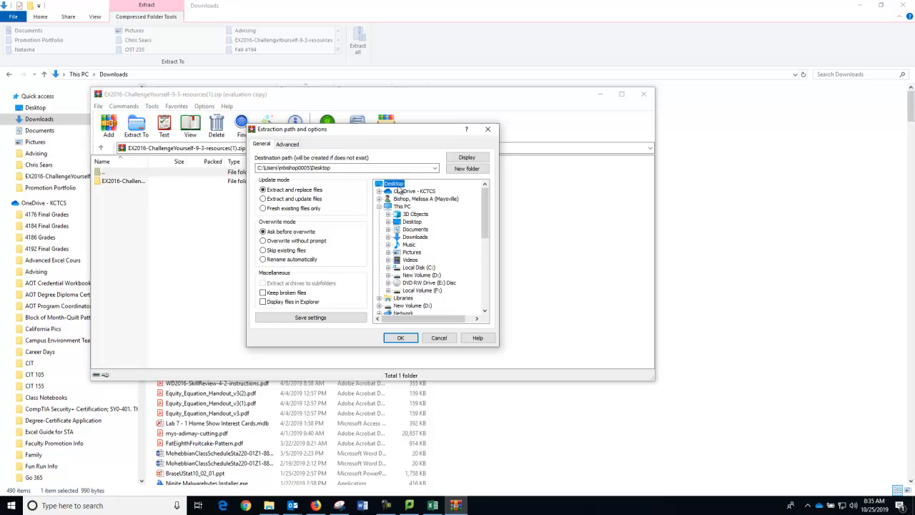
pyautogui.click(400, 338)
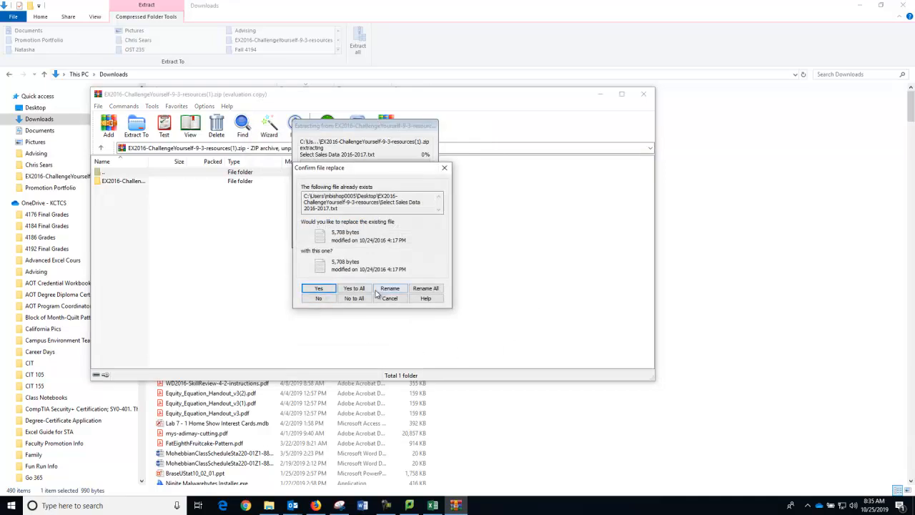
pyautogui.click(354, 288)
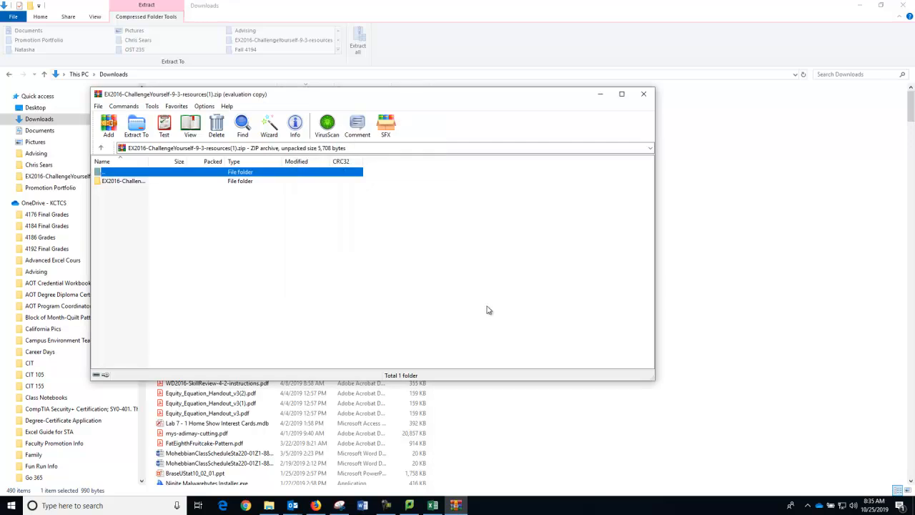
pyautogui.click(643, 95)
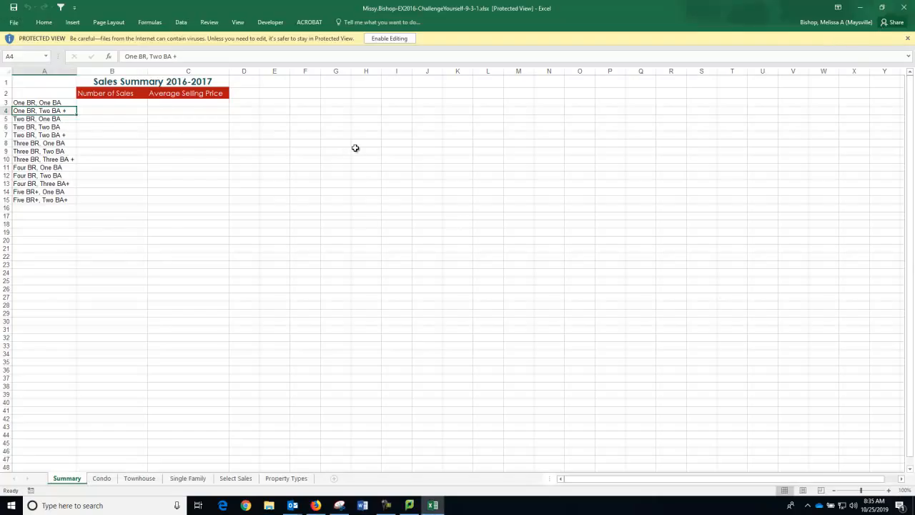
# Enable editing of the start workbook in Excel and choose the Desktop as the location for saving a copy
pyautogui.click(388, 41)
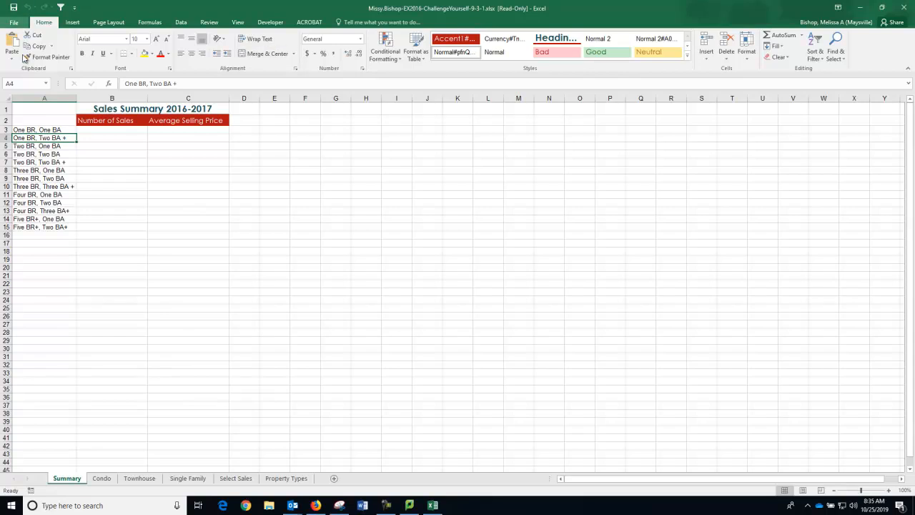
pyautogui.click(14, 22)
pyautogui.click(14, 119)
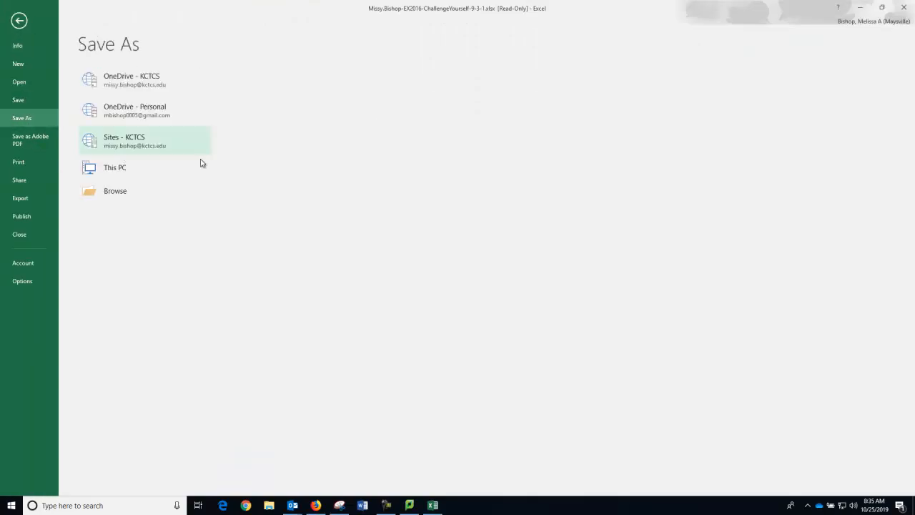
pyautogui.click(117, 216)
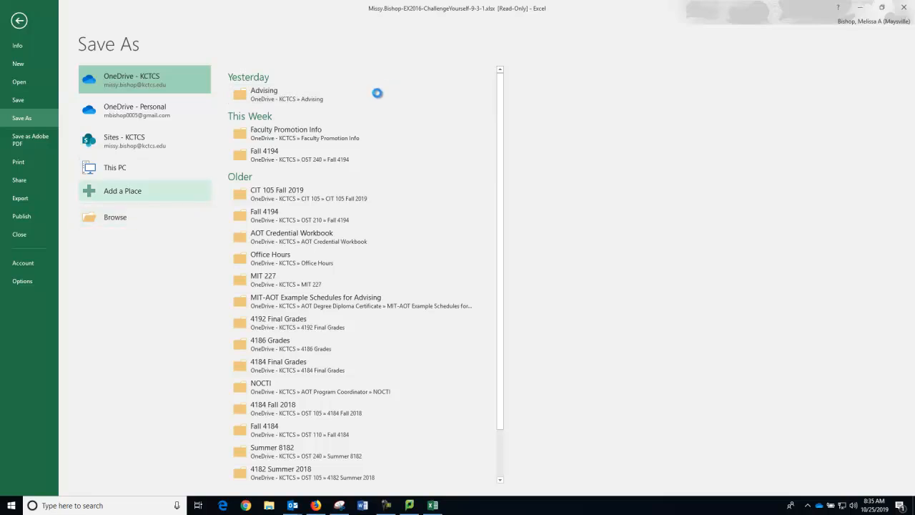
pyautogui.scroll(2, 52, 110)
pyautogui.scroll(6, 51, 111)
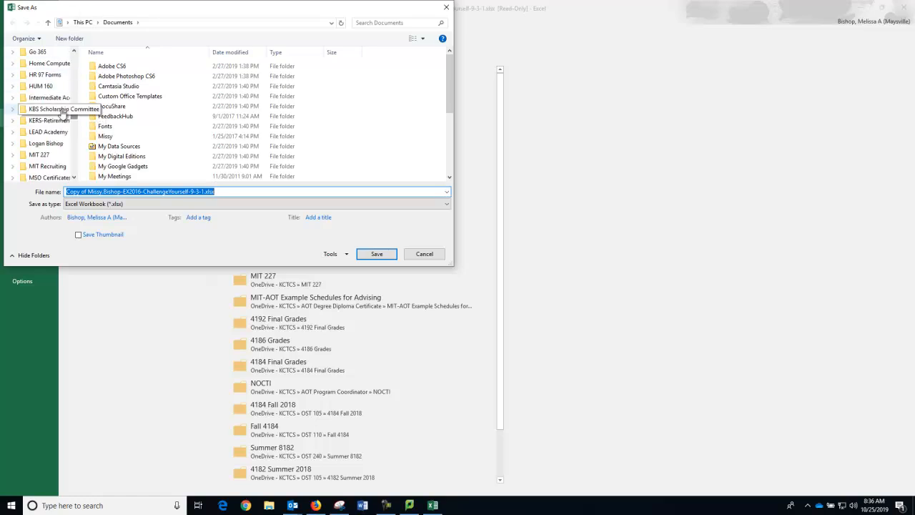
pyautogui.moveTo(74, 114); pyautogui.dragTo(75, 58)
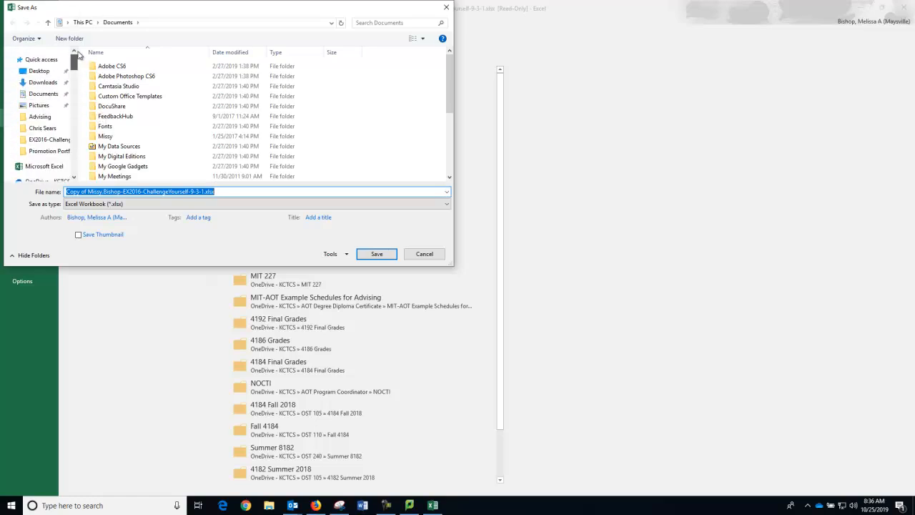
pyautogui.click(39, 71)
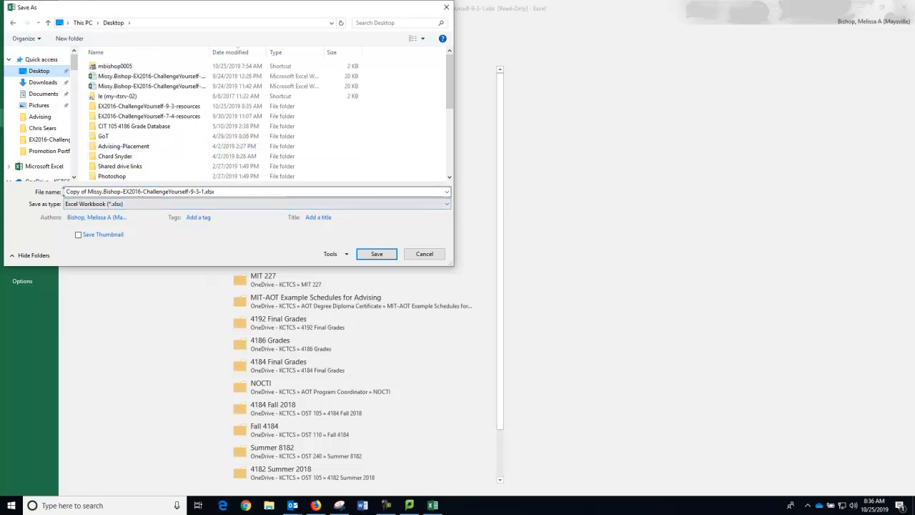
# Remove the "Copy of" prefix from the file name and save the workbook
pyautogui.tripleClick(68, 191)
pyautogui.click(66, 191)
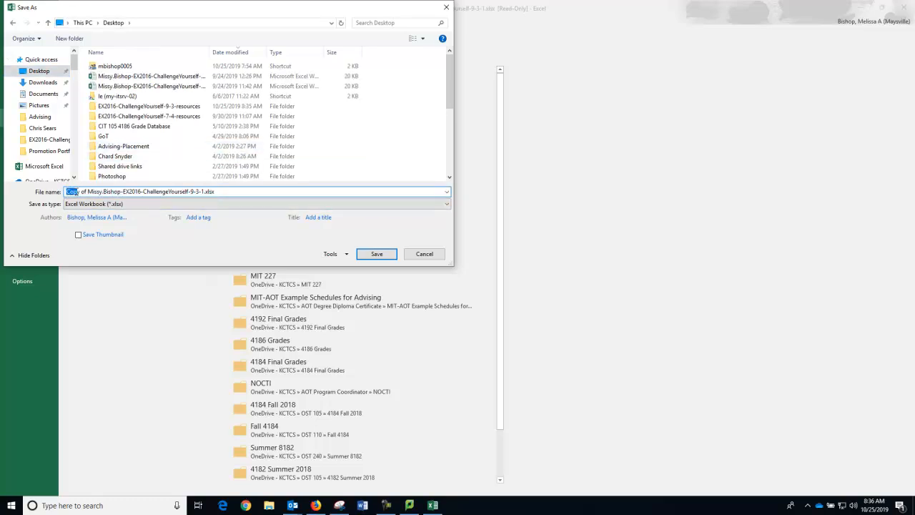
pyautogui.press('Delete')
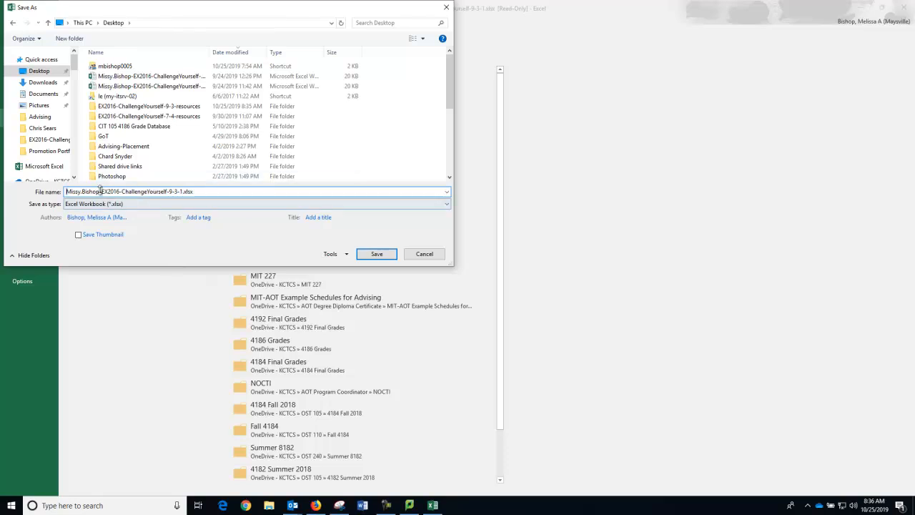
pyautogui.click(376, 255)
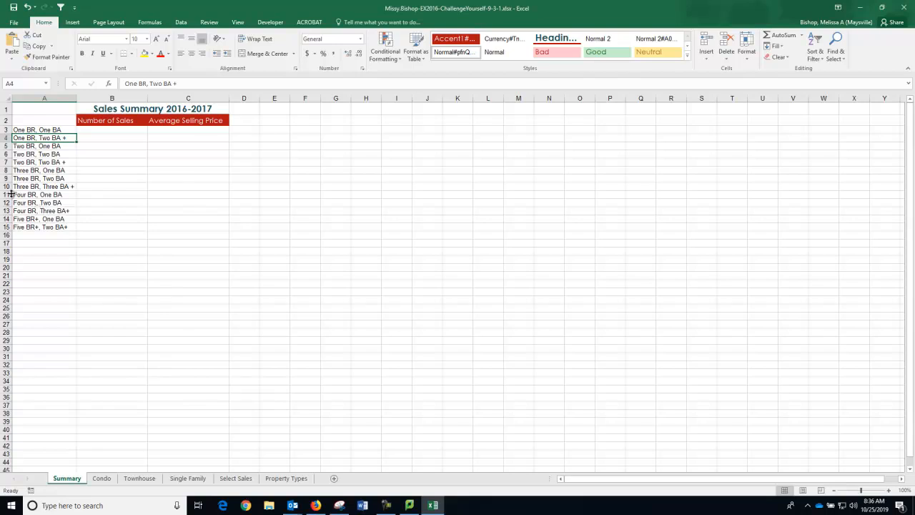
# Start a consolidation for cells B3:C15 on the Summary sheet using the Average function
pyautogui.moveTo(90, 130); pyautogui.dragTo(199, 230)
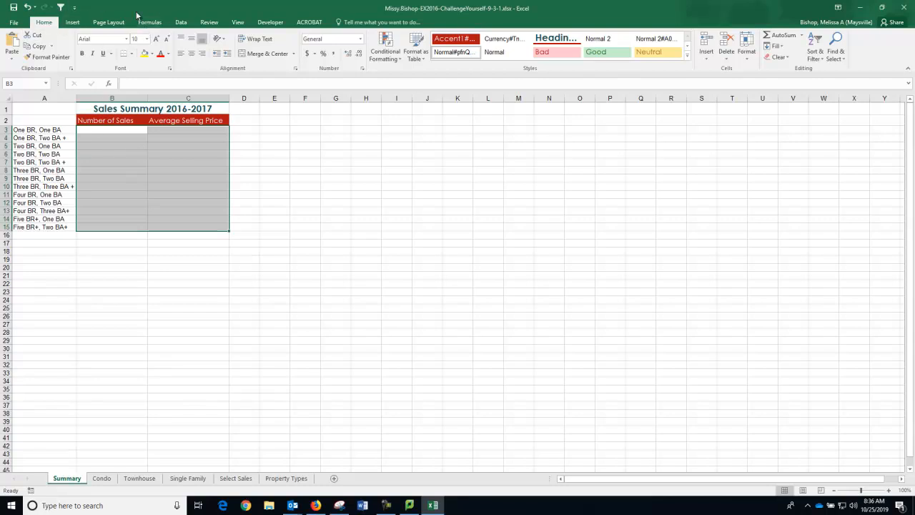
pyautogui.click(182, 23)
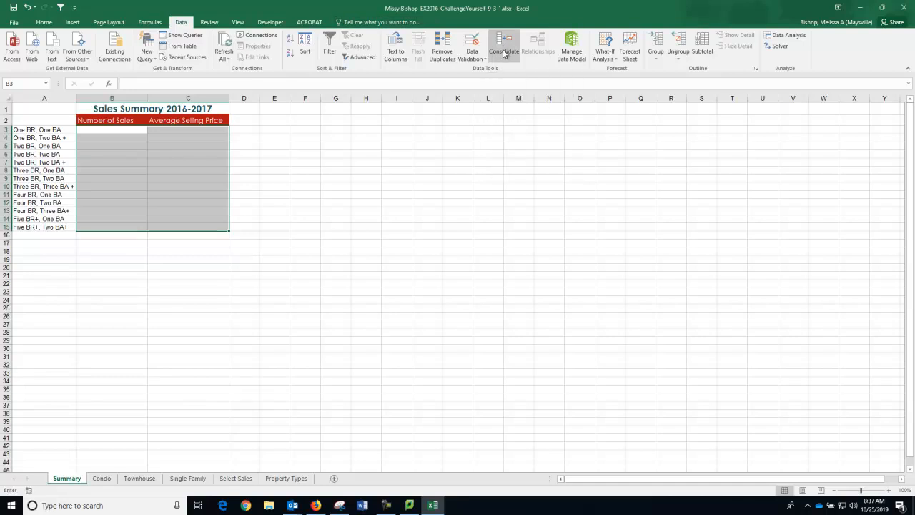
pyautogui.click(504, 53)
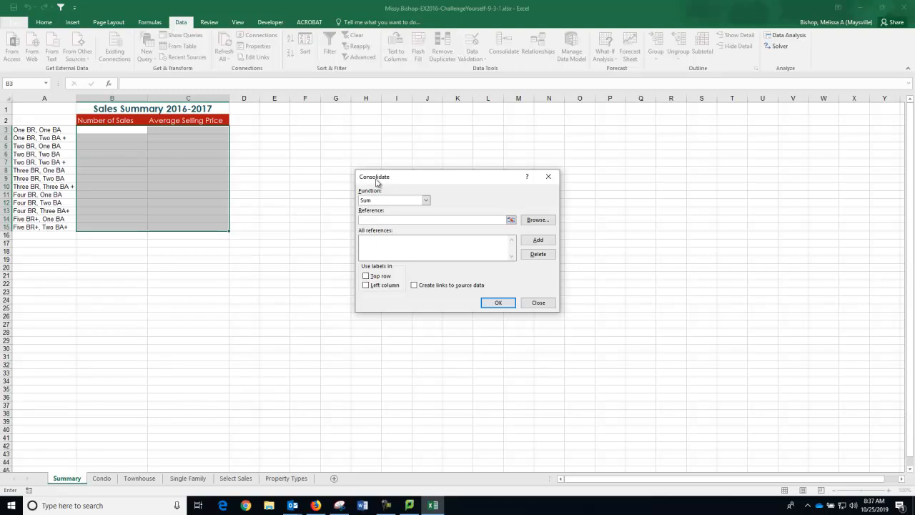
pyautogui.click(426, 200)
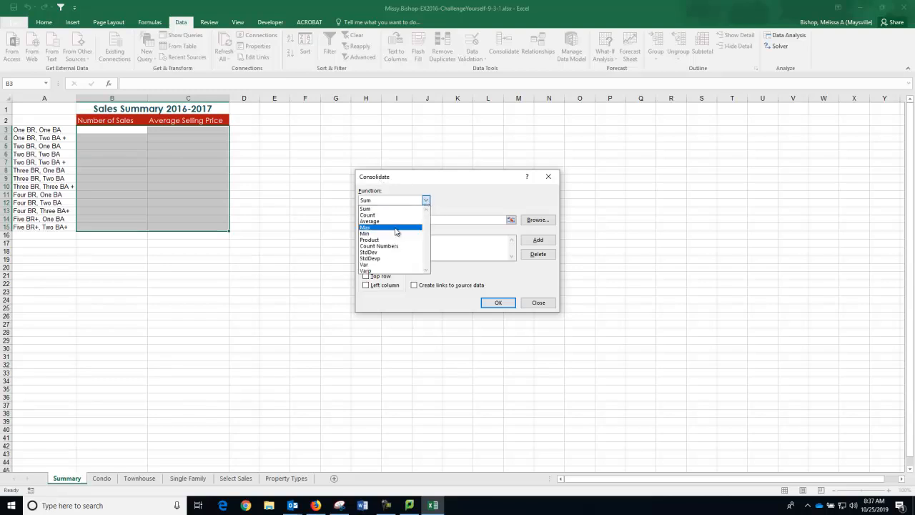
pyautogui.click(373, 226)
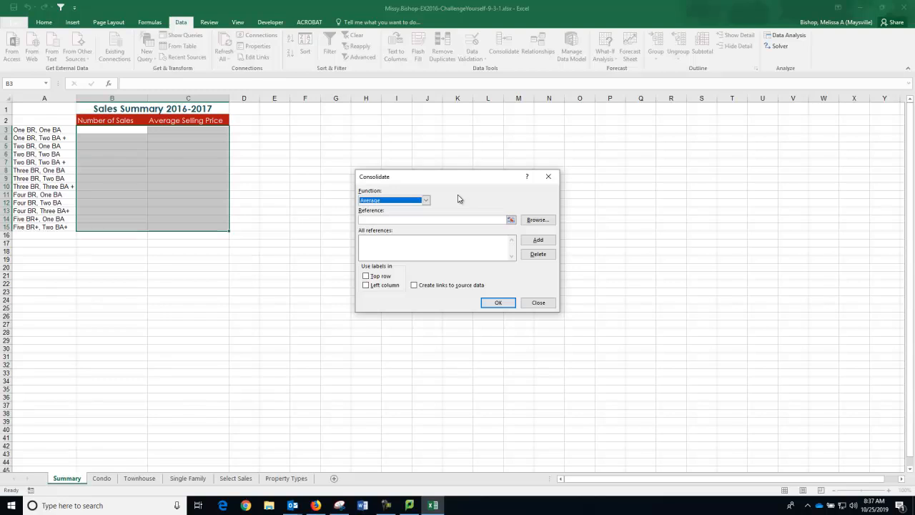
# Add the range B2:C14 of the Condo sheet as the first consolidation reference
pyautogui.click(390, 220)
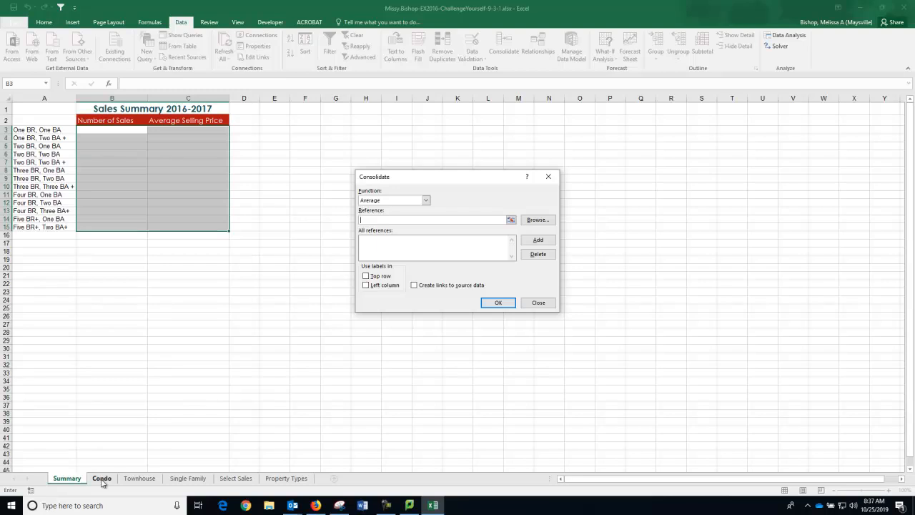
pyautogui.click(102, 479)
pyautogui.moveTo(89, 116)
pyautogui.mouseDown()
pyautogui.moveTo(159, 122)
pyautogui.moveTo(152, 212)
pyautogui.mouseUp()
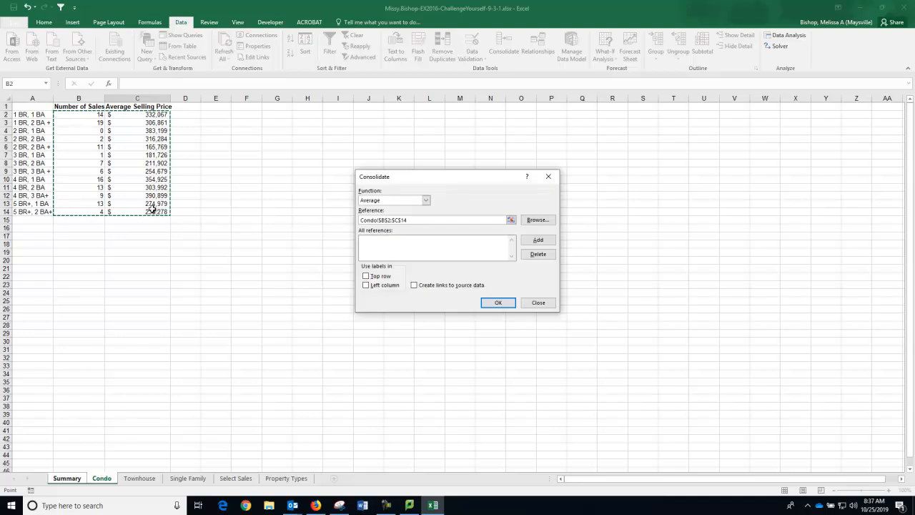
pyautogui.click(538, 240)
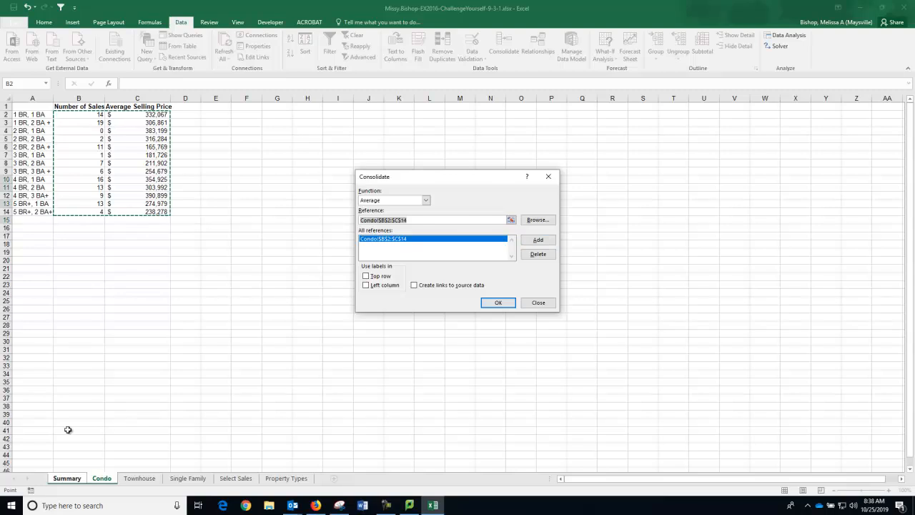
# Add B2:C14 of the Townhouse and Single Family sheets as references and consolidate with links to the source data
pyautogui.click(140, 480)
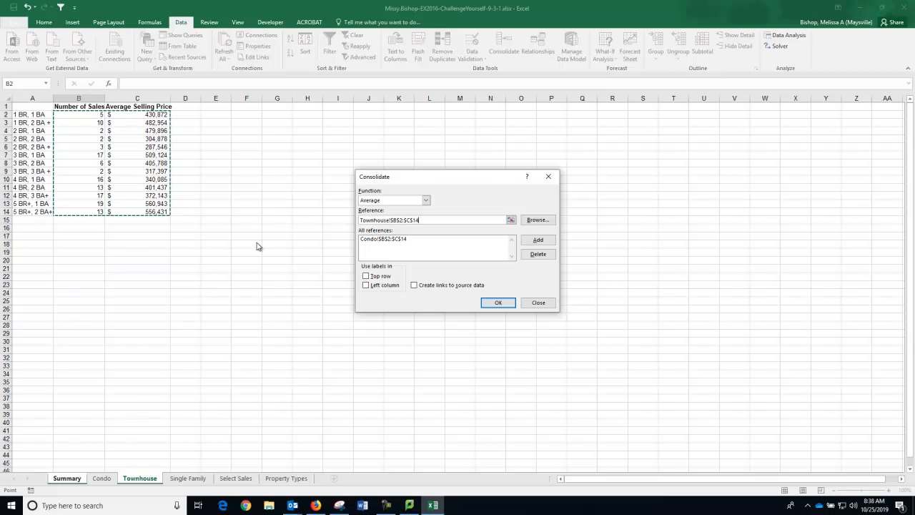
pyautogui.click(538, 240)
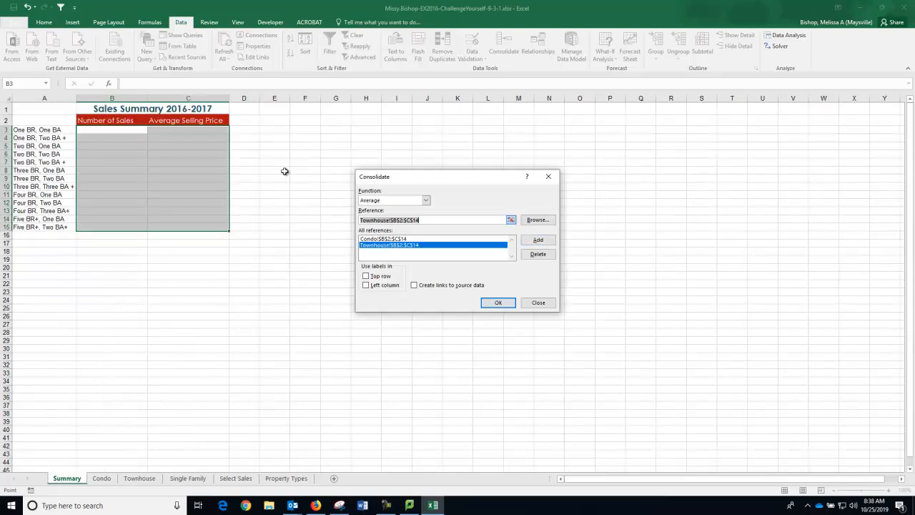
pyautogui.click(186, 478)
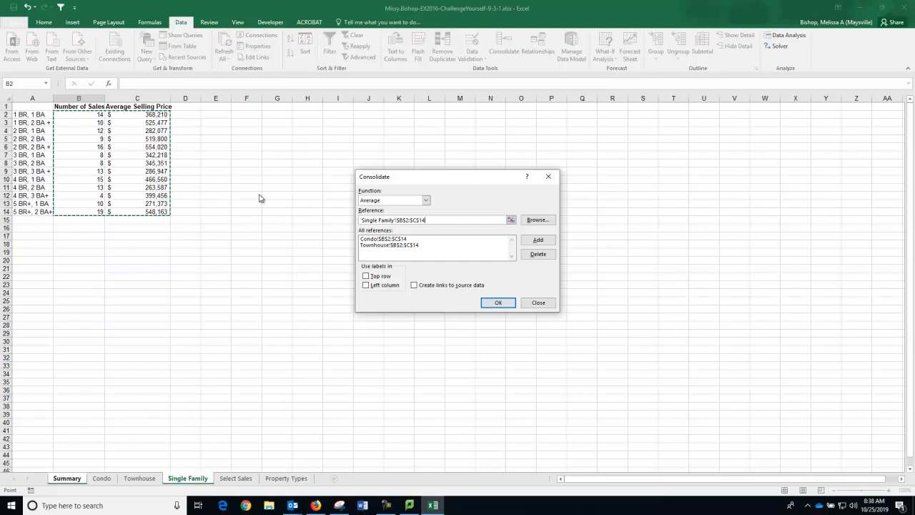
pyautogui.click(536, 241)
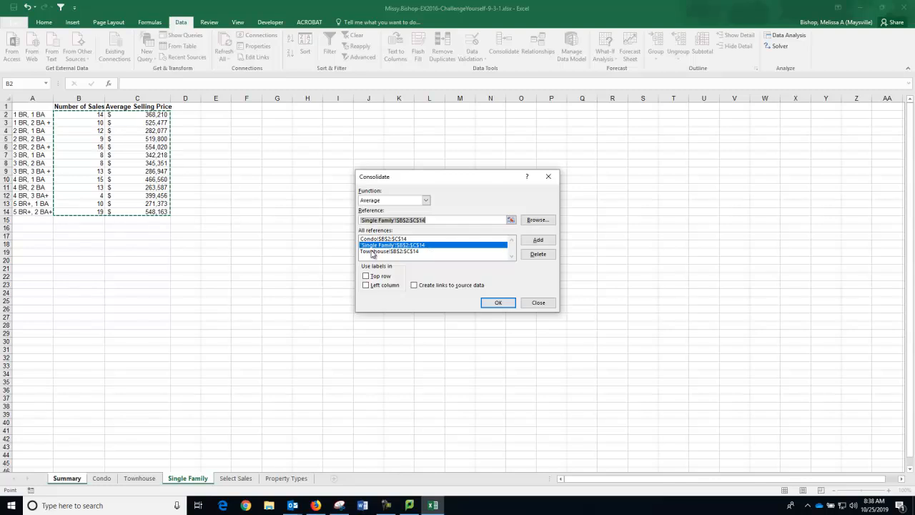
pyautogui.click(414, 286)
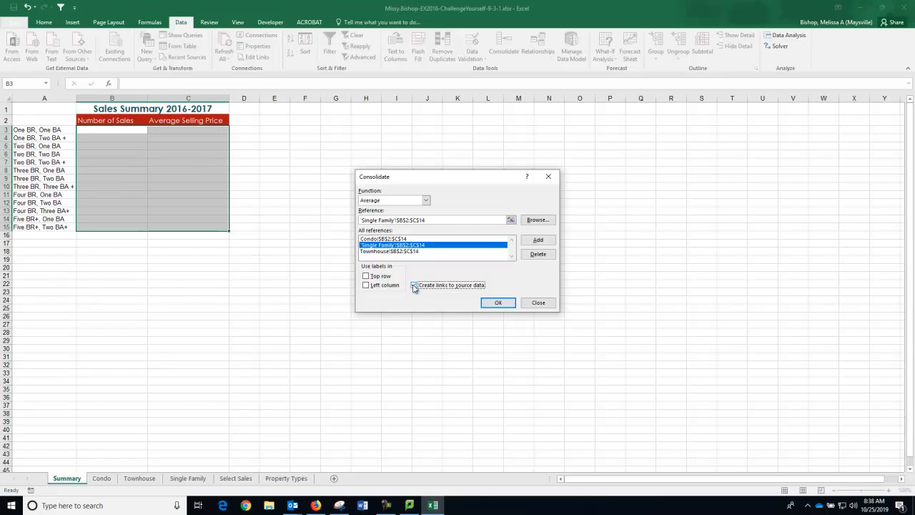
pyautogui.click(498, 303)
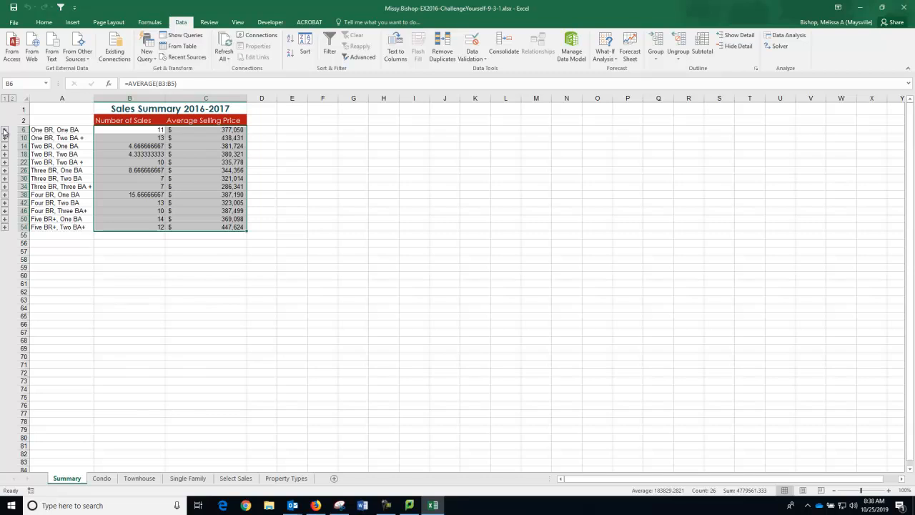
# Expand the outline detail for One BR, One BA, examine the linked source and average formulas in both columns, and collapse it
pyautogui.click(4, 132)
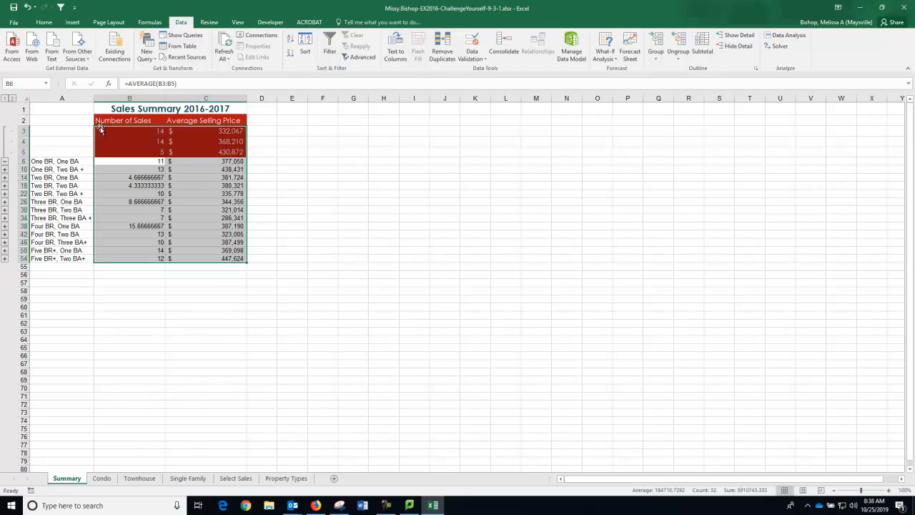
pyautogui.click(160, 130)
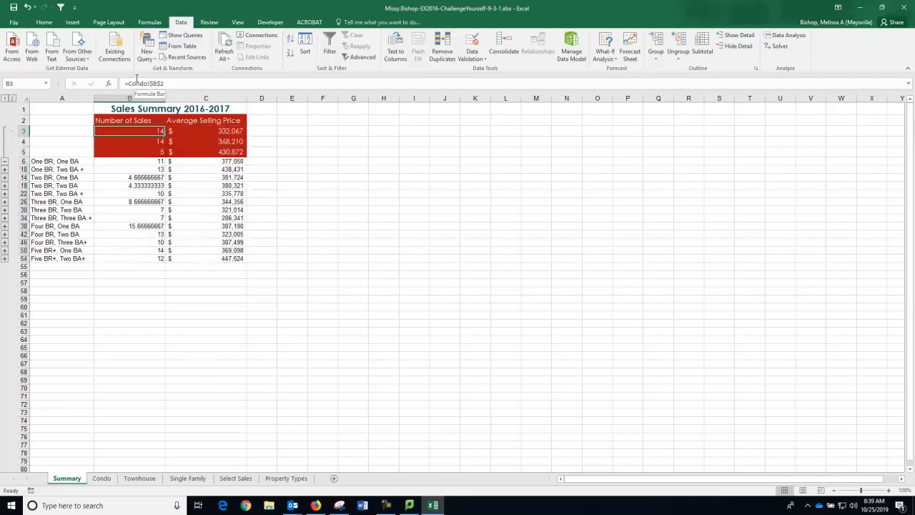
pyautogui.click(143, 142)
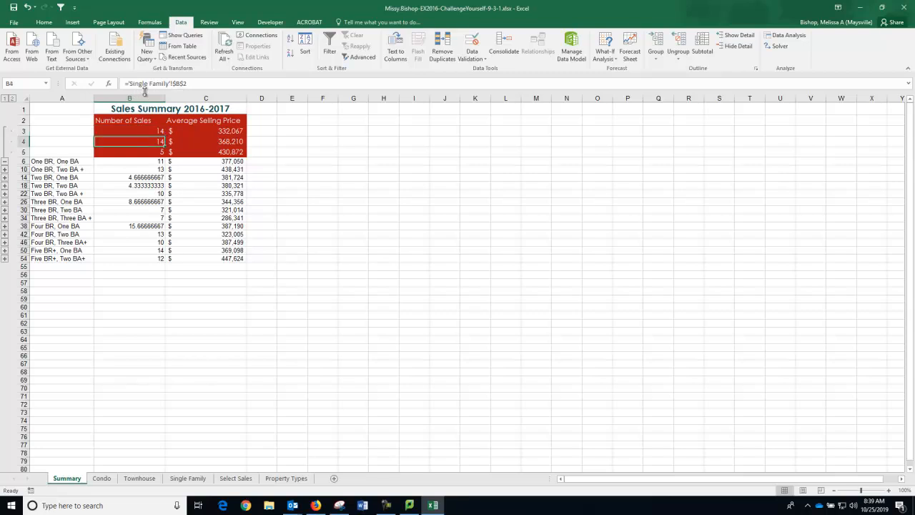
pyautogui.click(139, 152)
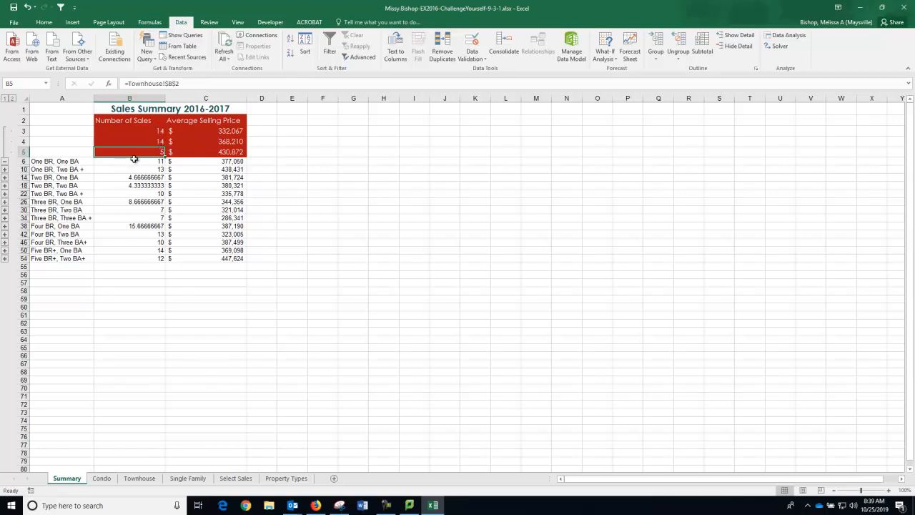
pyautogui.click(152, 162)
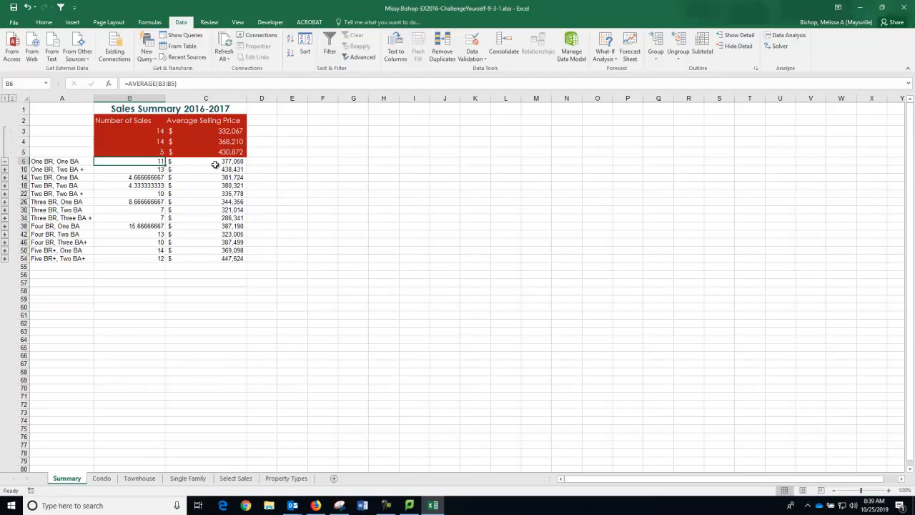
pyautogui.click(224, 133)
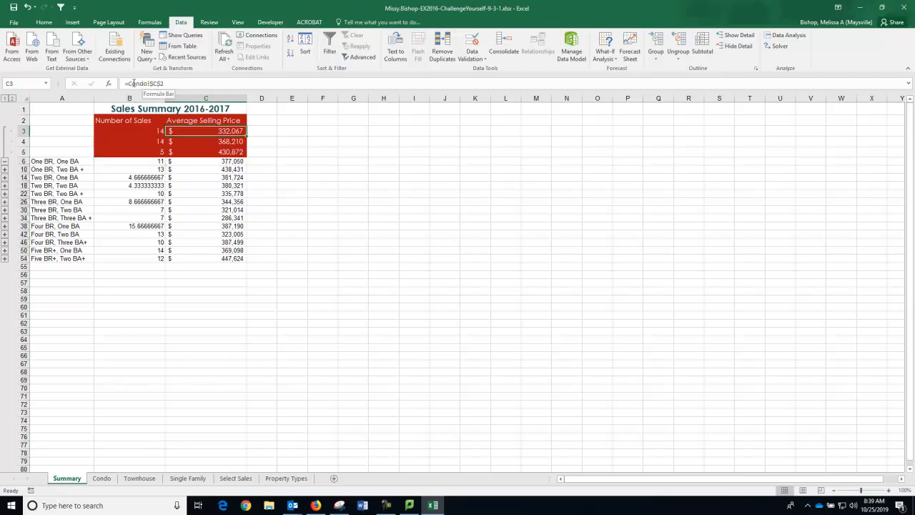
pyautogui.click(224, 141)
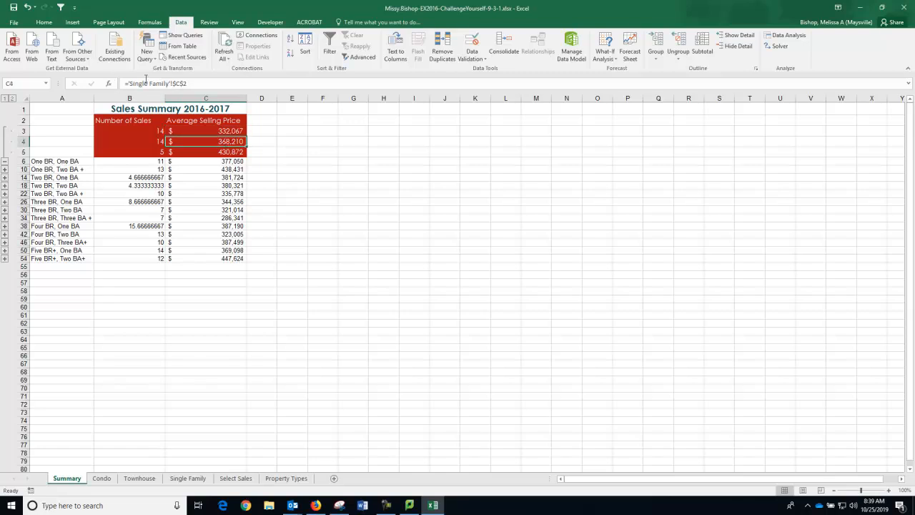
pyautogui.click(219, 153)
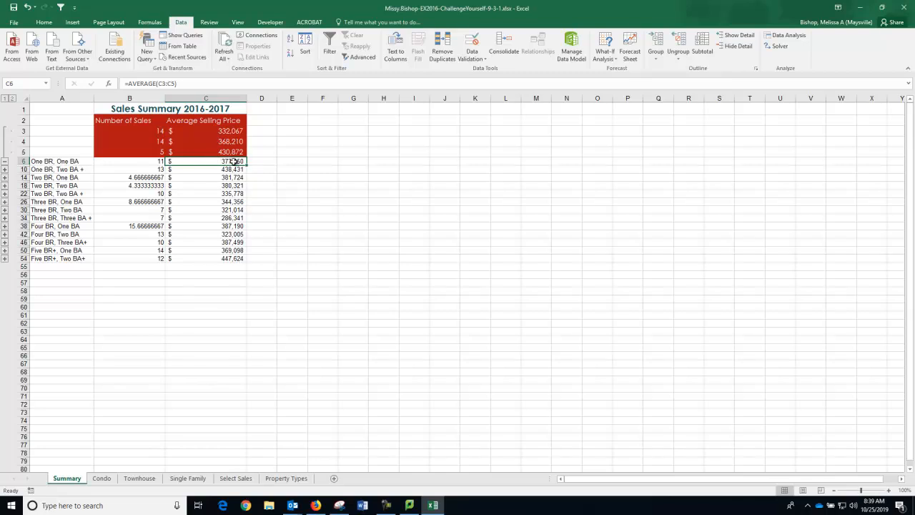
pyautogui.click(5, 162)
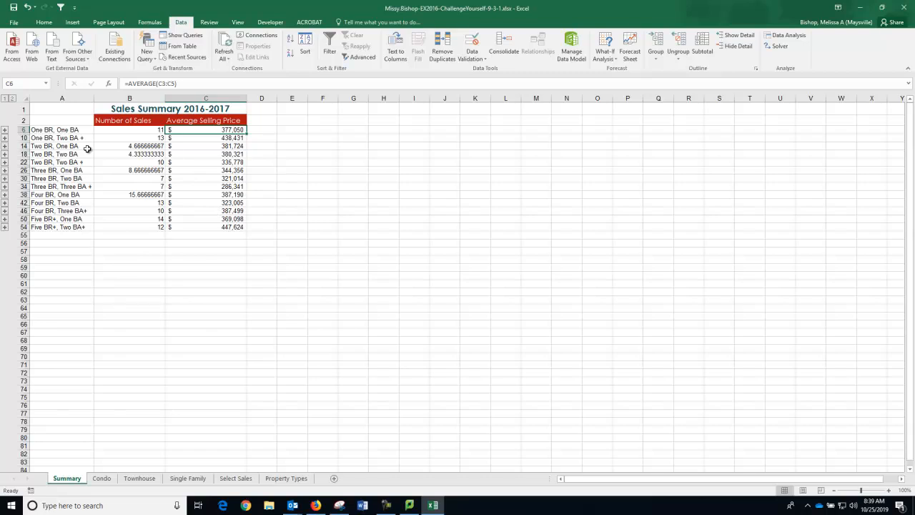
# Start a text import at cell A1 of the Select Sales sheet with Select Sales Data 2016-2017.txt from the Desktop's EX2016-ChallengeYourself-9-3-resources folder
pyautogui.click(236, 478)
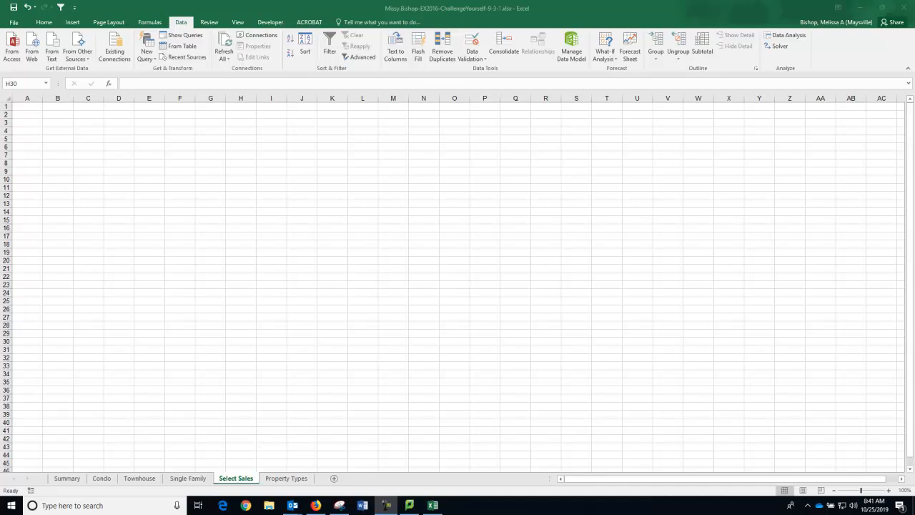
pyautogui.doubleClick(24, 108)
pyautogui.click(24, 106)
pyautogui.click(24, 105)
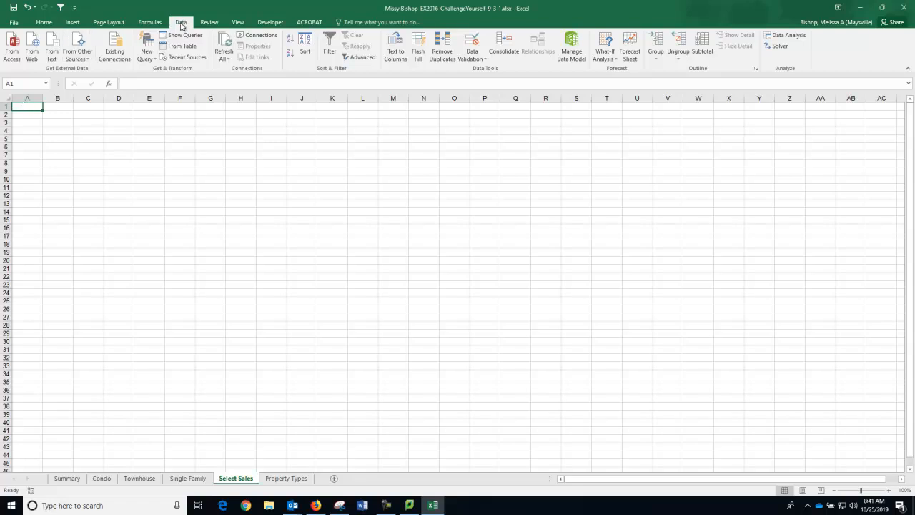
pyautogui.click(52, 45)
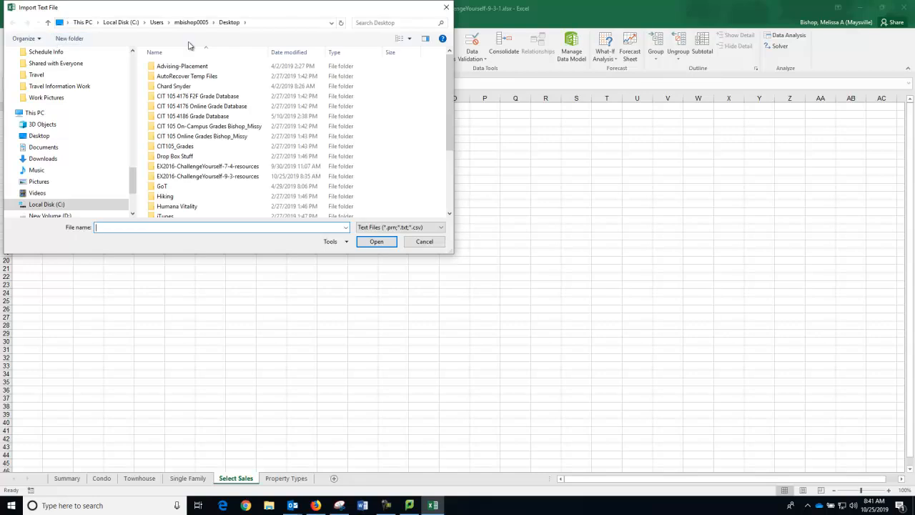
pyautogui.click(38, 137)
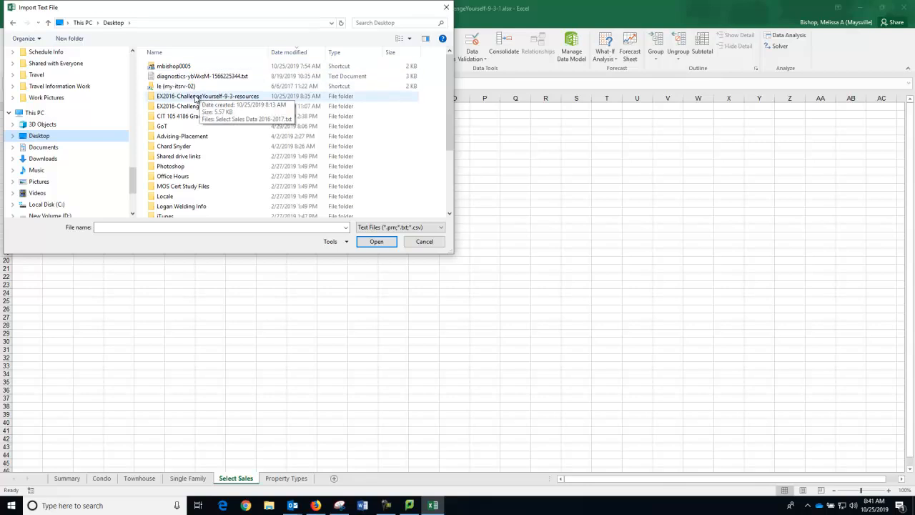
pyautogui.doubleClick(206, 97)
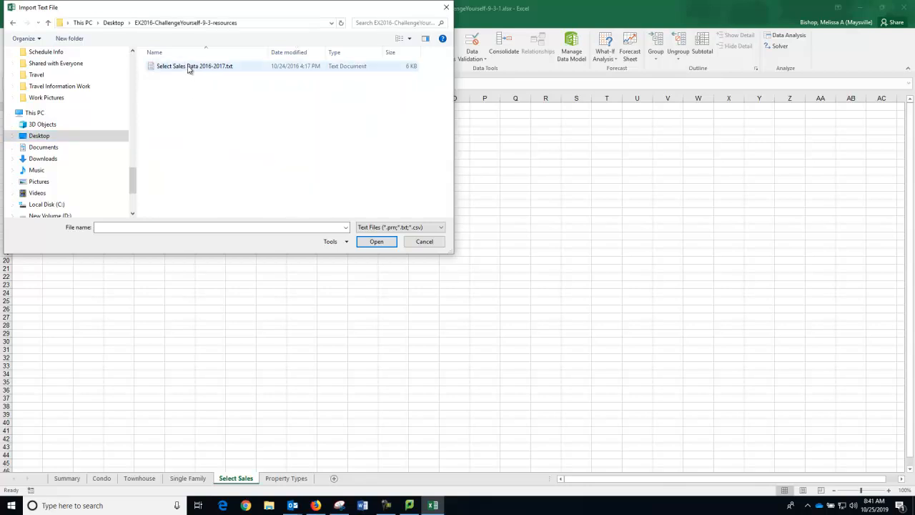
pyautogui.click(189, 68)
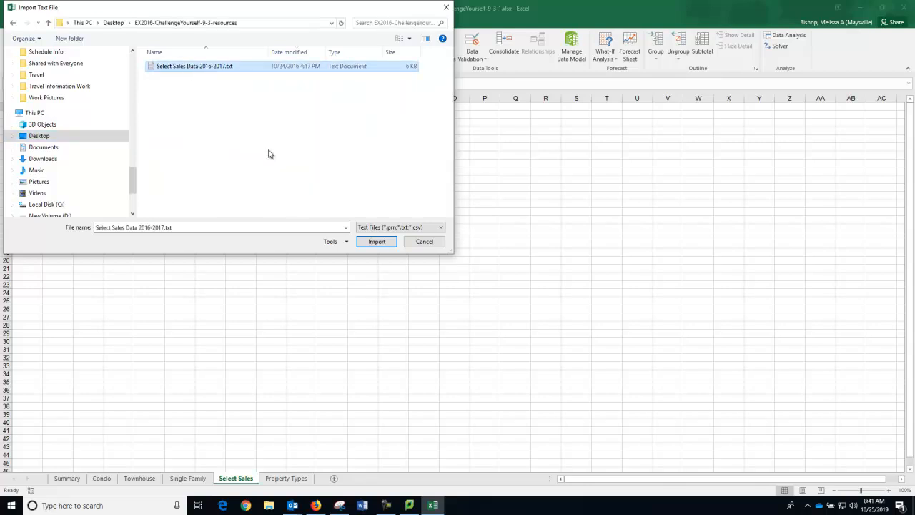
pyautogui.click(373, 242)
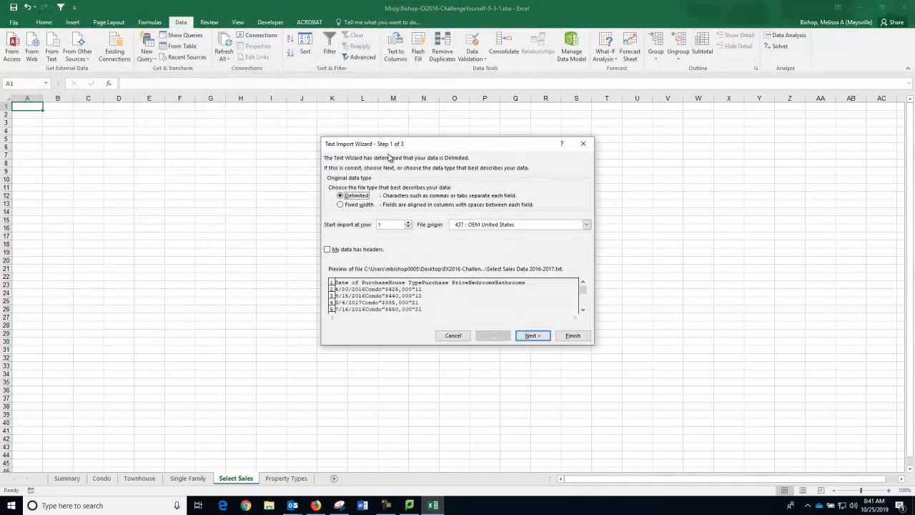
# Import the text file as tab-delimited data into the existing worksheet at cell A1
pyautogui.click(532, 335)
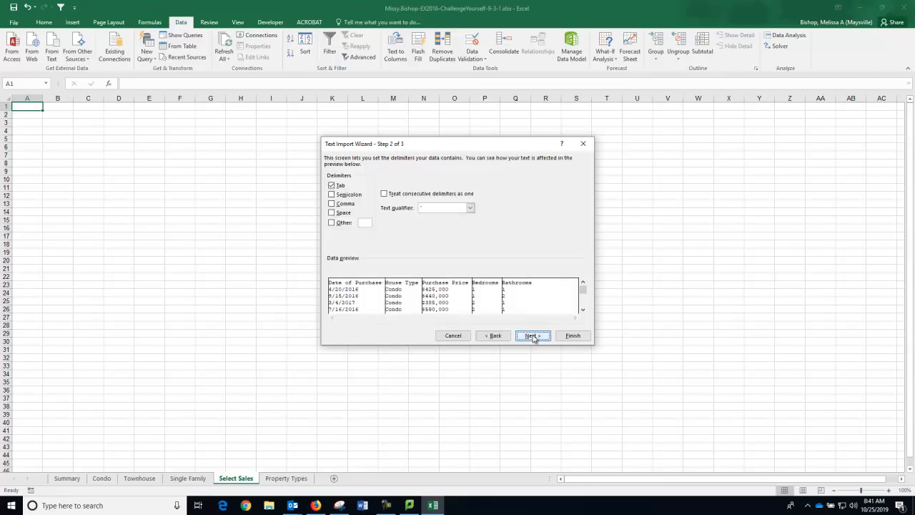
pyautogui.click(532, 336)
pyautogui.click(570, 334)
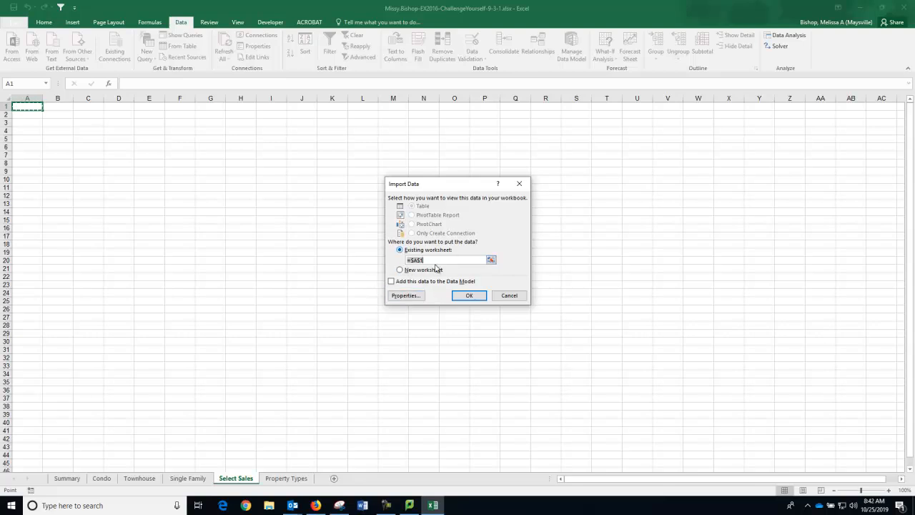
pyautogui.click(468, 297)
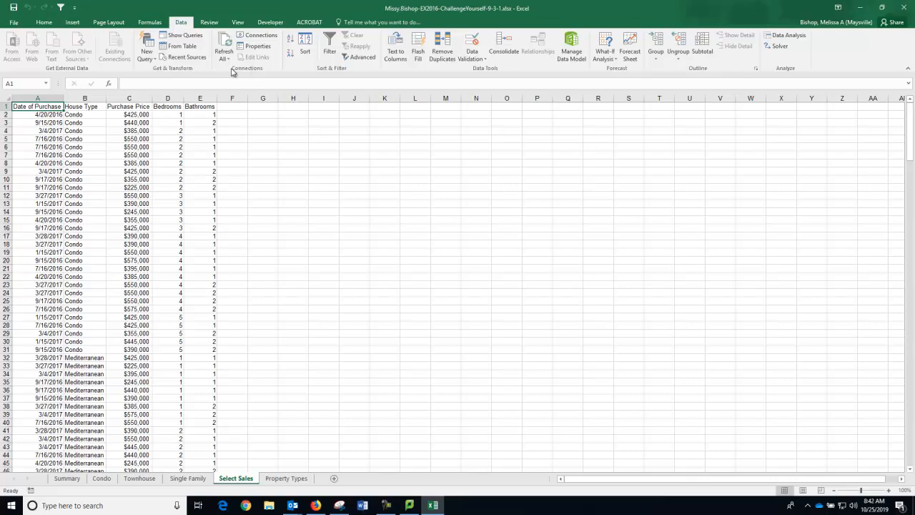
# Remove the Select Sales Data 2016-2017 connection from the workbook
pyautogui.click(261, 36)
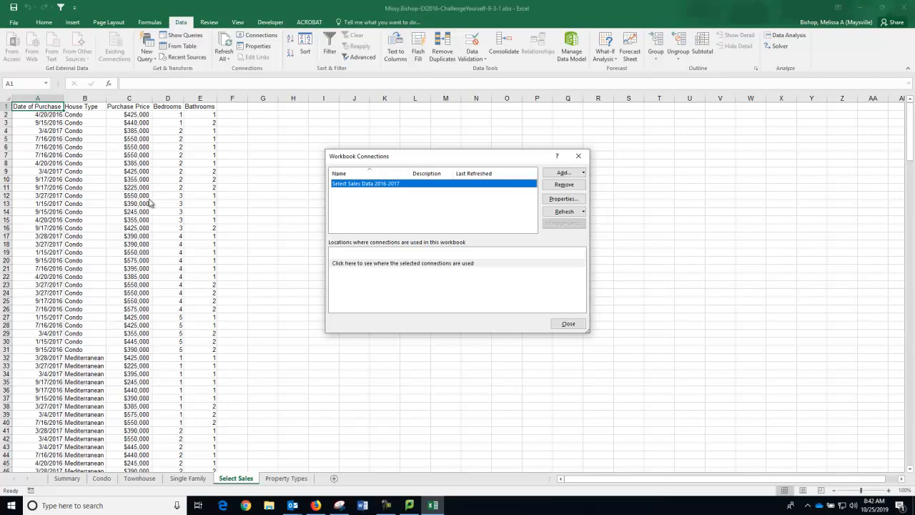
pyautogui.click(564, 184)
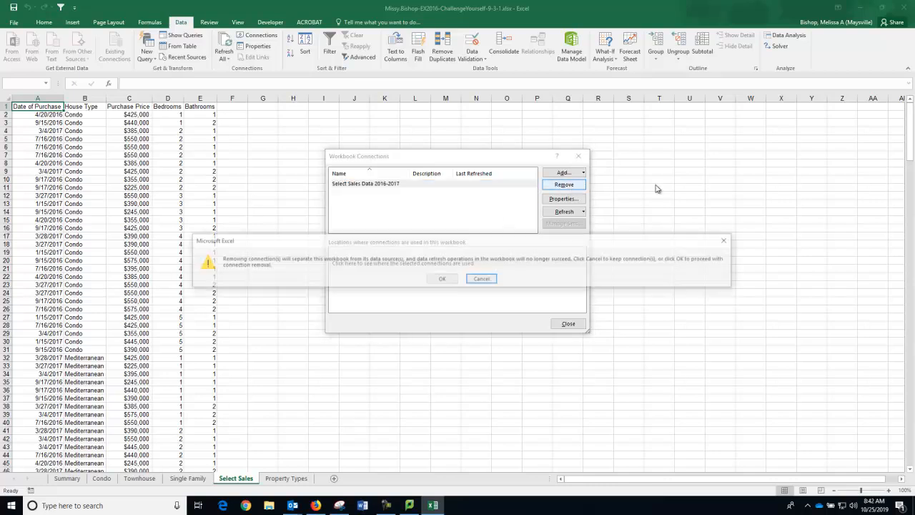
pyautogui.click(442, 279)
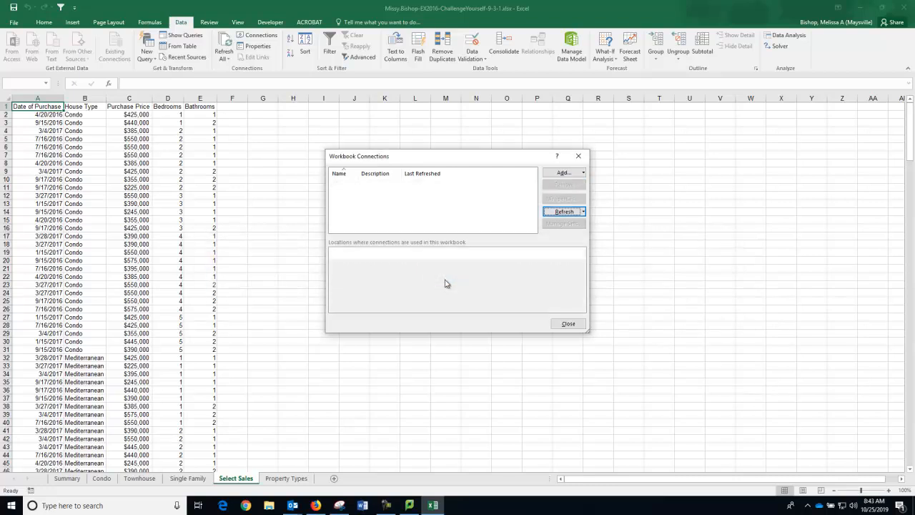
pyautogui.click(568, 325)
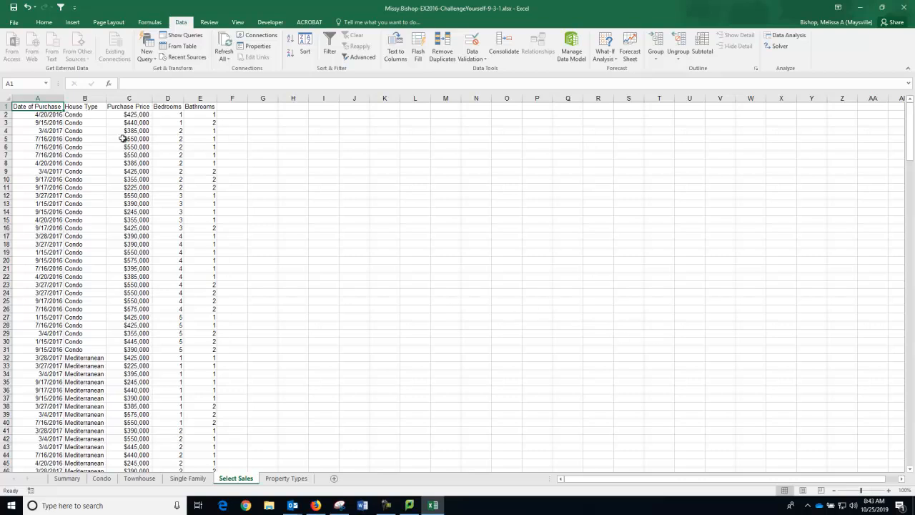
# Apply list data validation to House Type cells B2:B139 with the named range PropertyTypes as source and an in-cell dropdown
pyautogui.moveTo(84, 112); pyautogui.dragTo(83, 454)
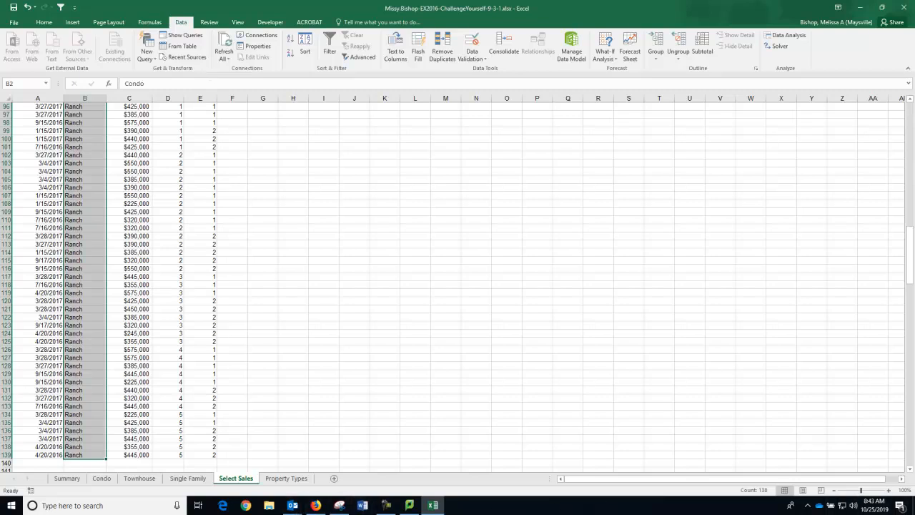
pyautogui.click(386, 506)
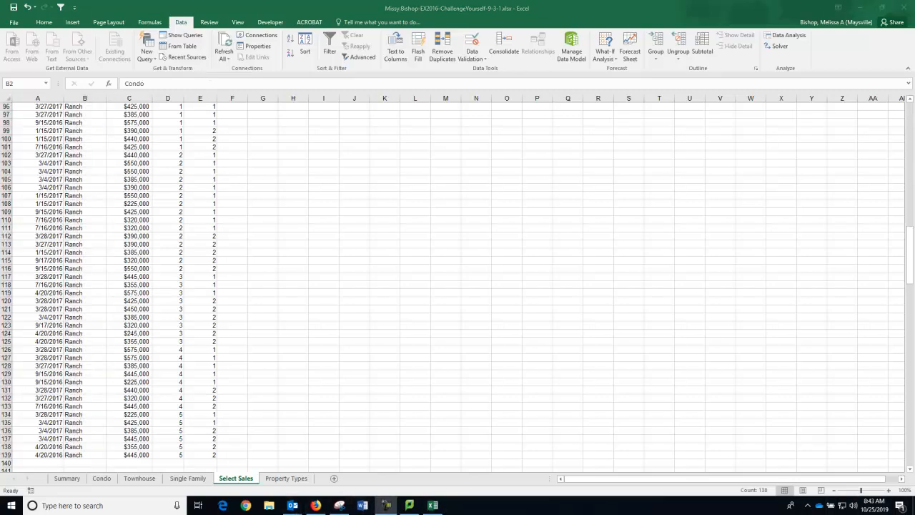
pyautogui.click(487, 63)
pyautogui.click(485, 62)
pyautogui.click(485, 61)
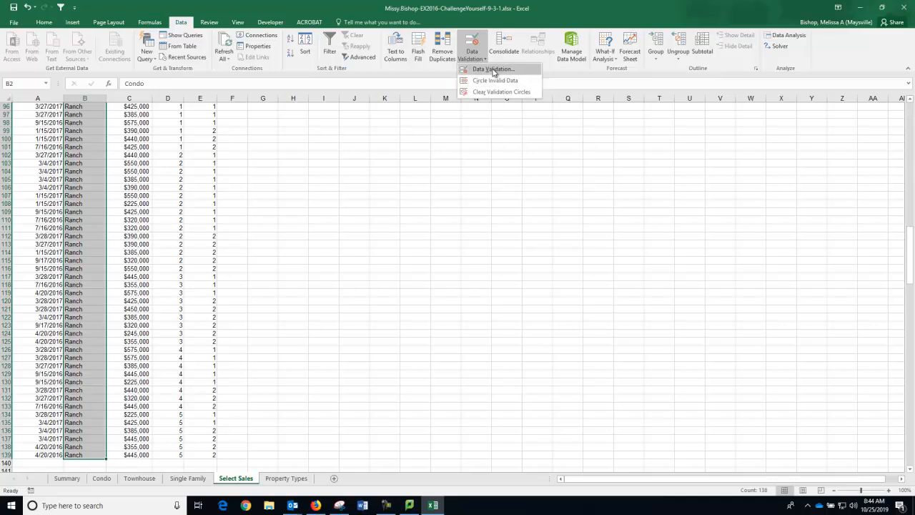
pyautogui.click(493, 69)
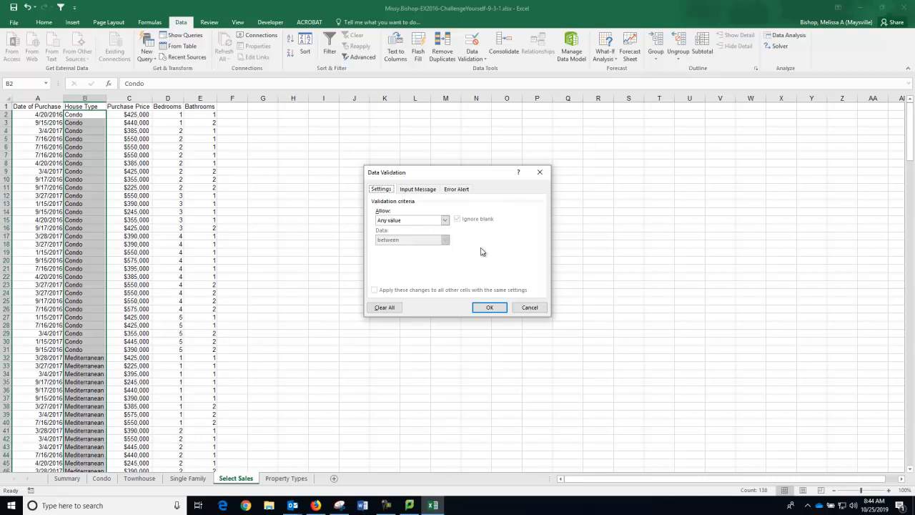
pyautogui.click(444, 221)
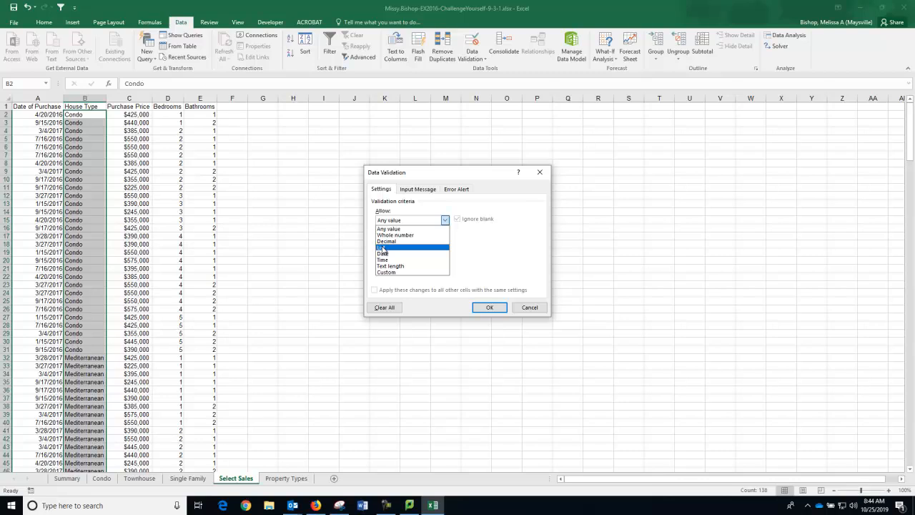
pyautogui.click(383, 248)
pyautogui.click(401, 258)
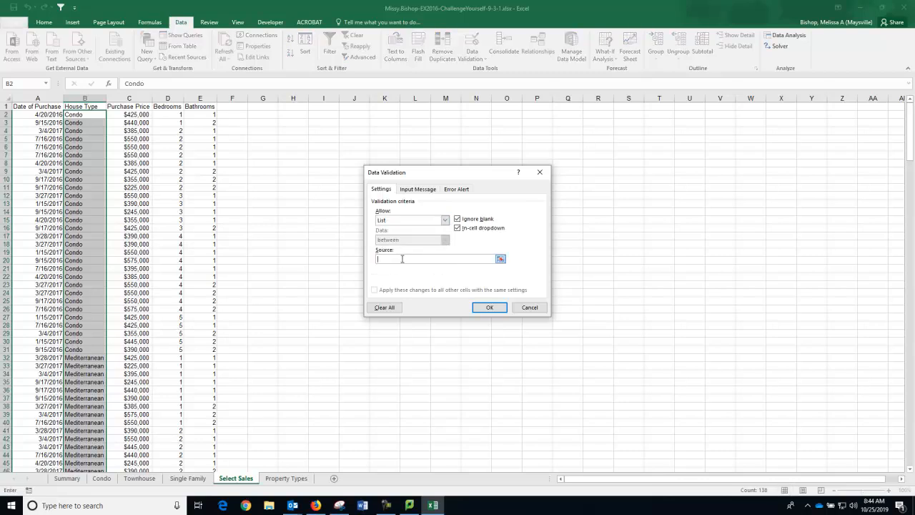
pyautogui.click(151, 24)
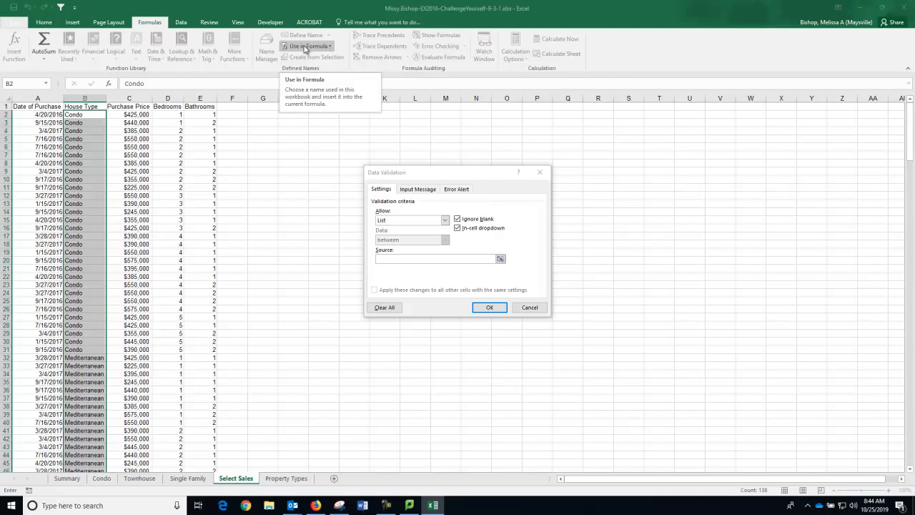
pyautogui.click(331, 46)
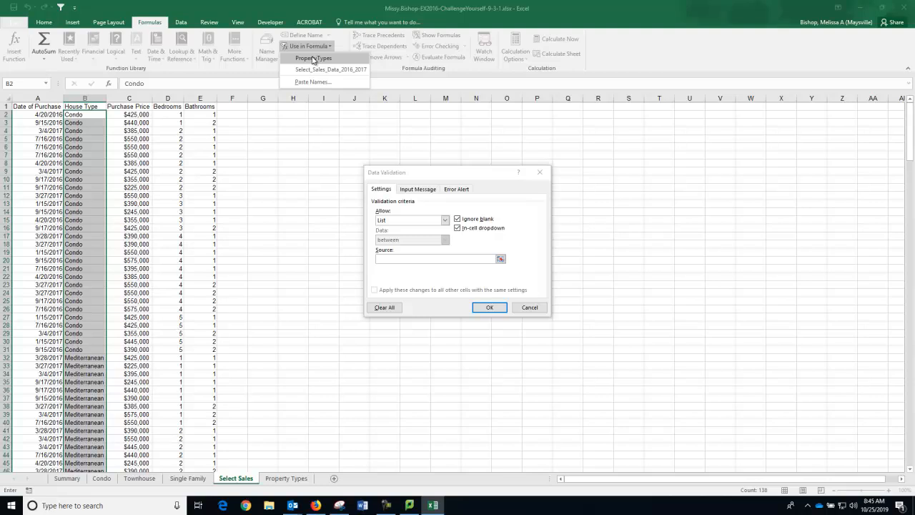
pyautogui.click(312, 59)
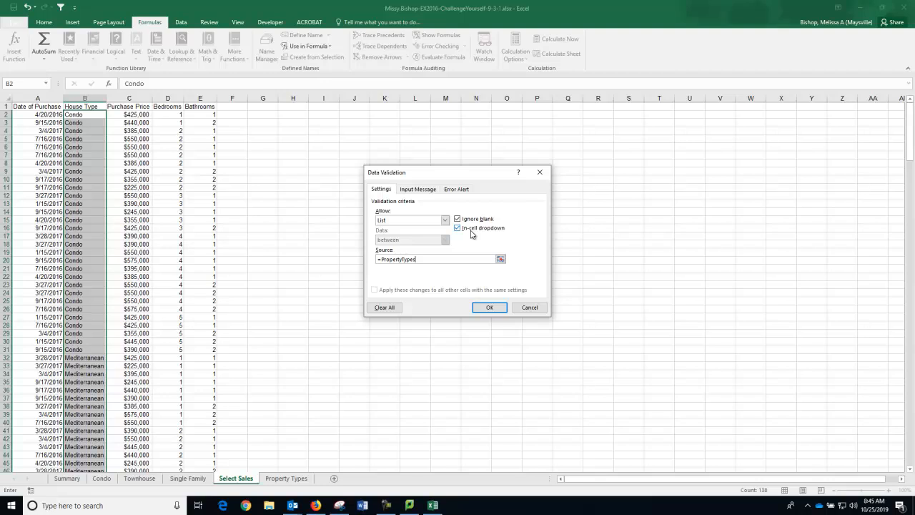
pyautogui.click(485, 307)
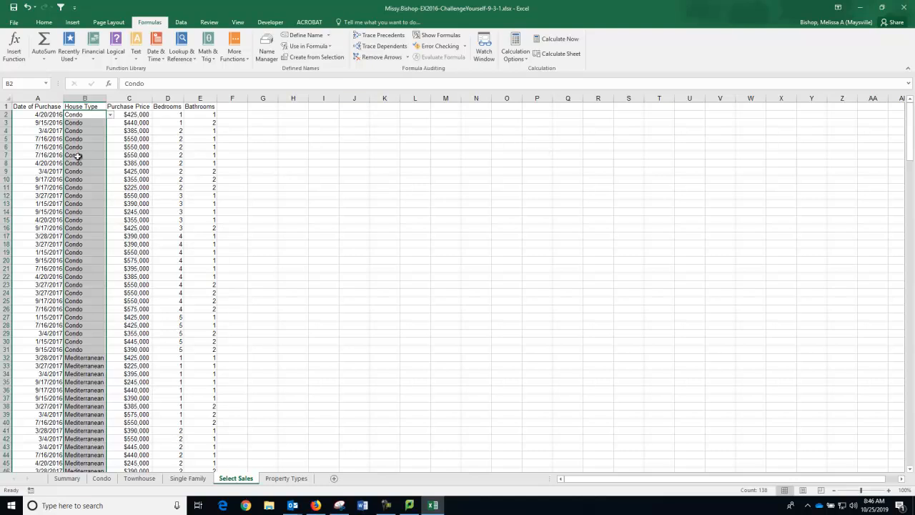
# Add the validation input message "Select a property type from the list." to the selected House Type cells, leaving its title blank
pyautogui.scroll(-7, 80, 183)
pyautogui.scroll(-7, 79, 185)
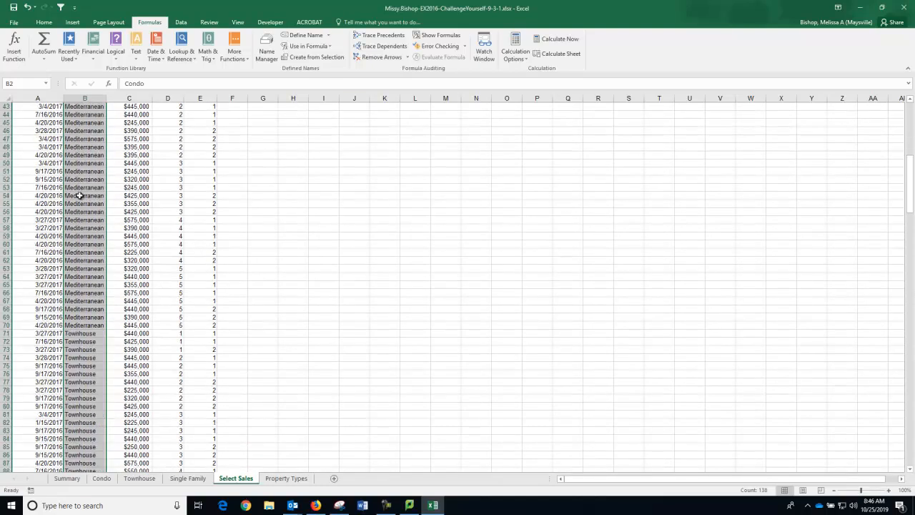
pyautogui.scroll(14, 79, 203)
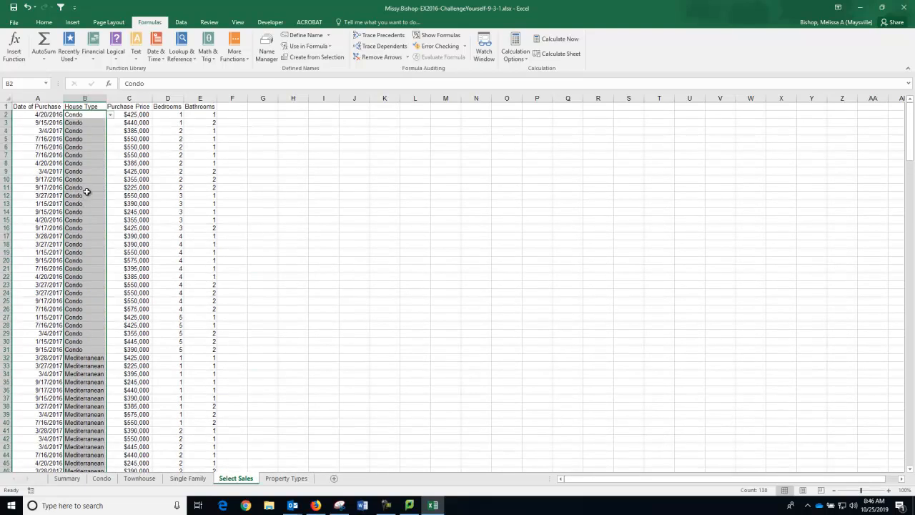
pyautogui.click(182, 23)
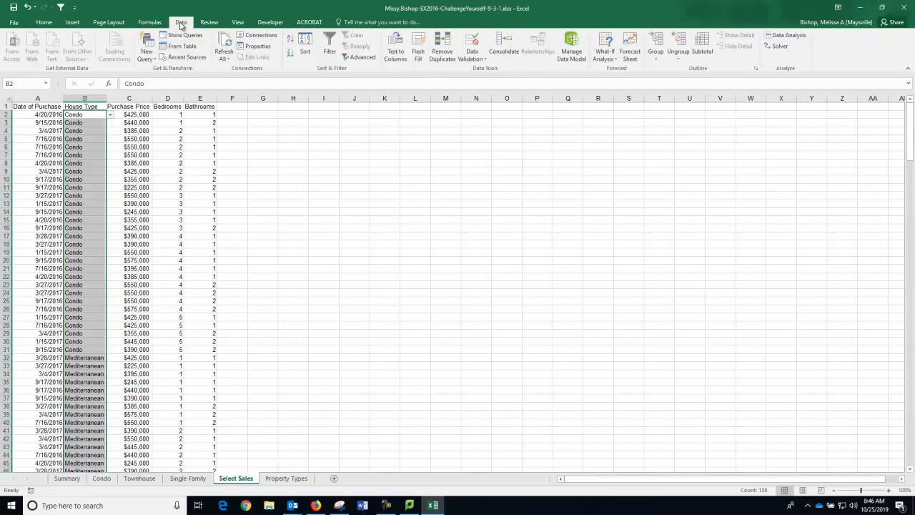
pyautogui.click(476, 59)
pyautogui.click(485, 68)
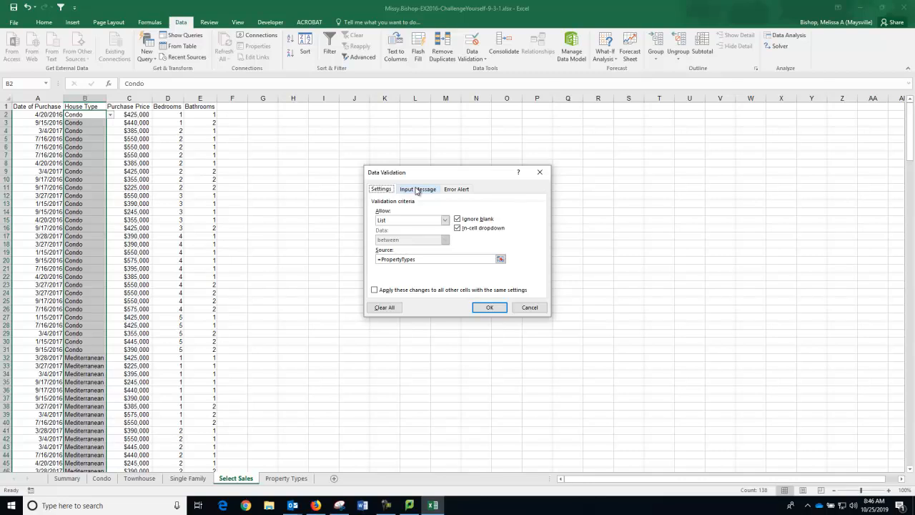
pyautogui.click(416, 189)
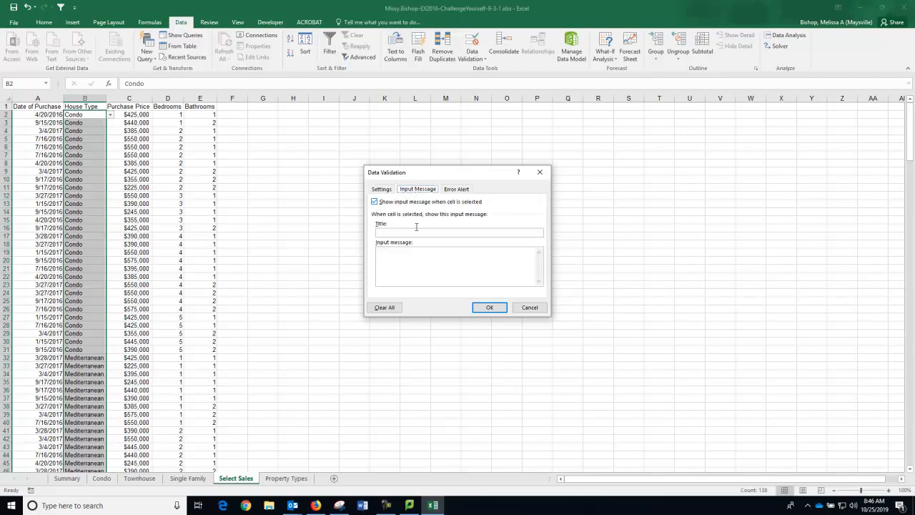
pyautogui.click(406, 264)
pyautogui.write('Select a property type from the')
pyautogui.write('ist.')
# Add a Stop-style error alert with the message "Not a valid property type." and apply the validation settings
pyautogui.click(452, 190)
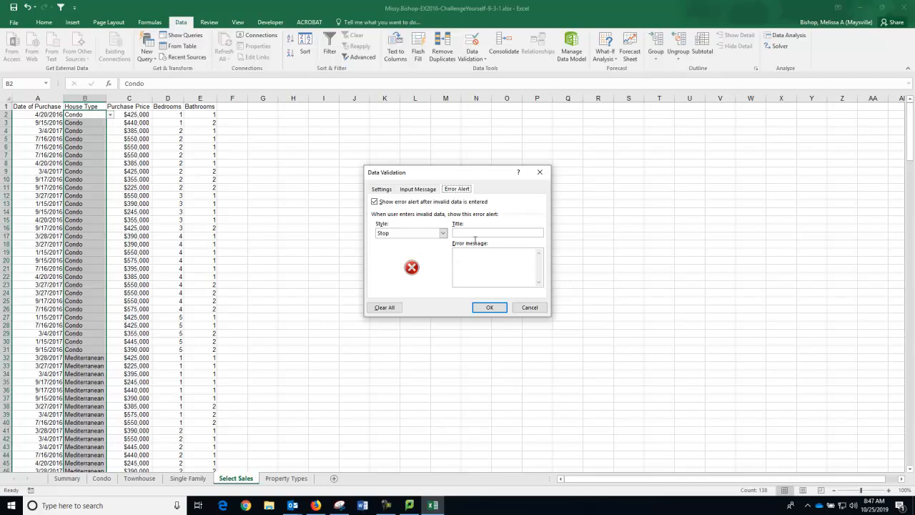
pyautogui.click(462, 259)
pyautogui.write('Nlt a vakud')
pyautogui.press('BackSpace')
pyautogui.press('BackSpace')
pyautogui.press('BackSpace')
pyautogui.press('BackSpace')
pyautogui.press('BackSpace')
pyautogui.press('BackSpace')
pyautogui.press('BackSpace')
pyautogui.press('BackSpace')
pyautogui.write('ot a valid property type')
pyautogui.click(493, 308)
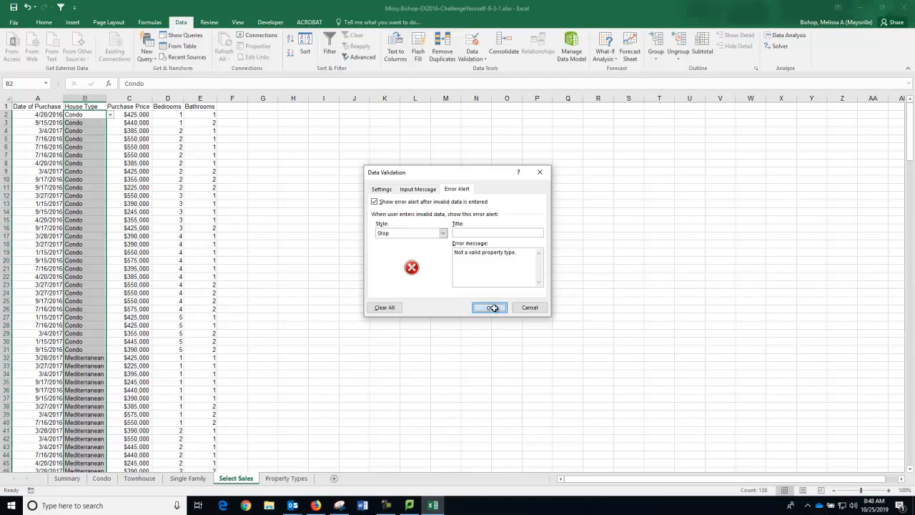
# Check the input message and dropdown choices in several House Type cells and compare with the column heading
pyautogui.click(76, 114)
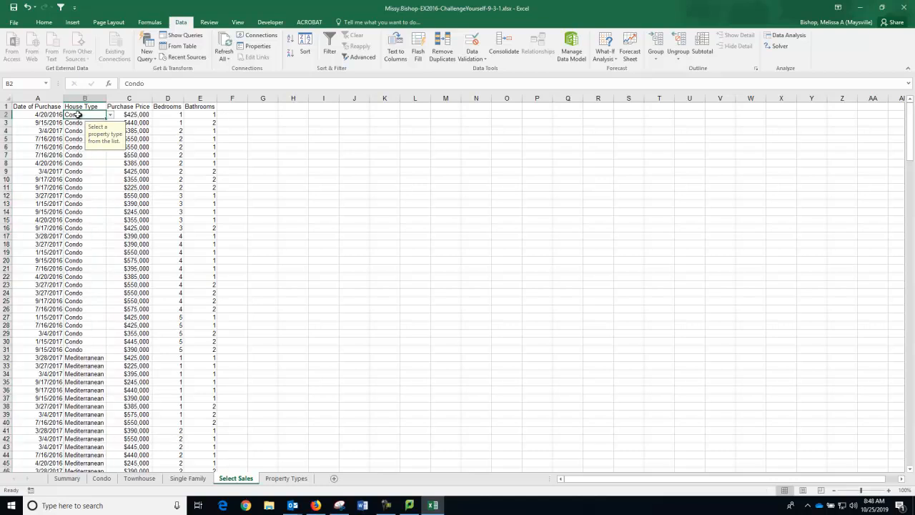
pyautogui.click(110, 116)
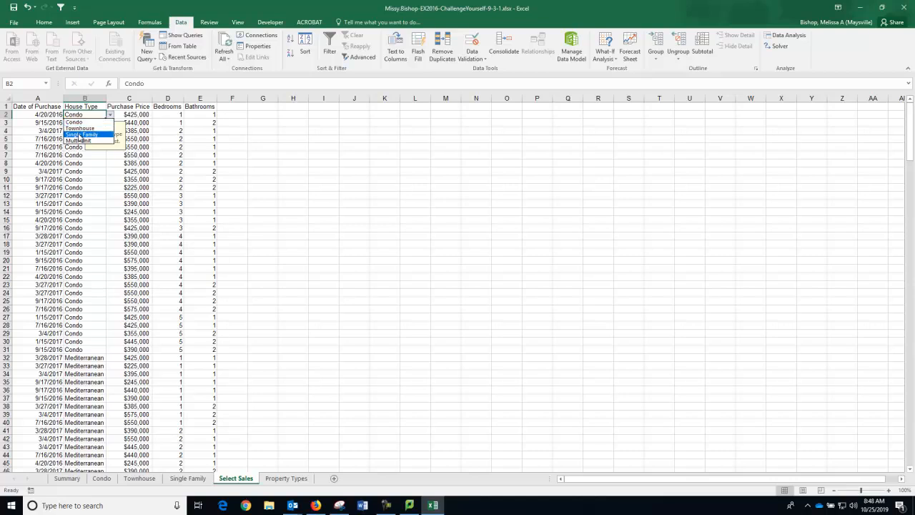
pyautogui.press('Escape')
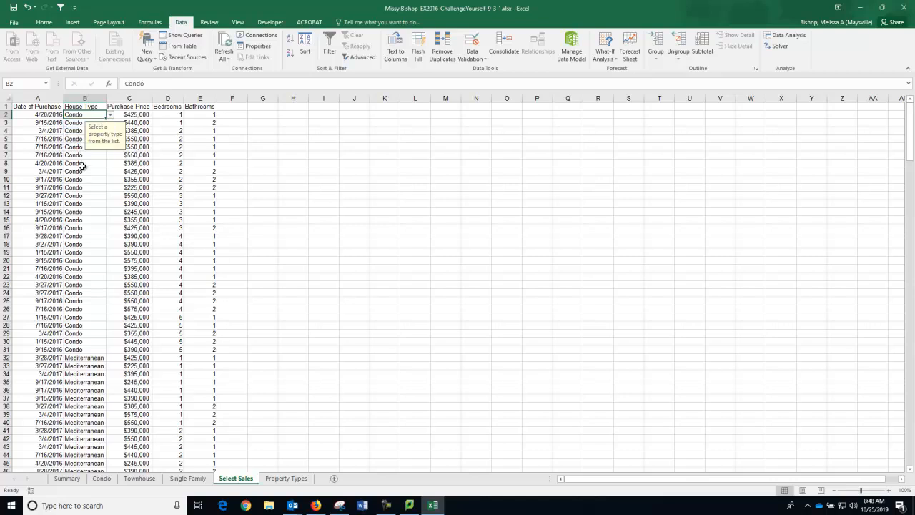
pyautogui.click(76, 153)
pyautogui.click(75, 206)
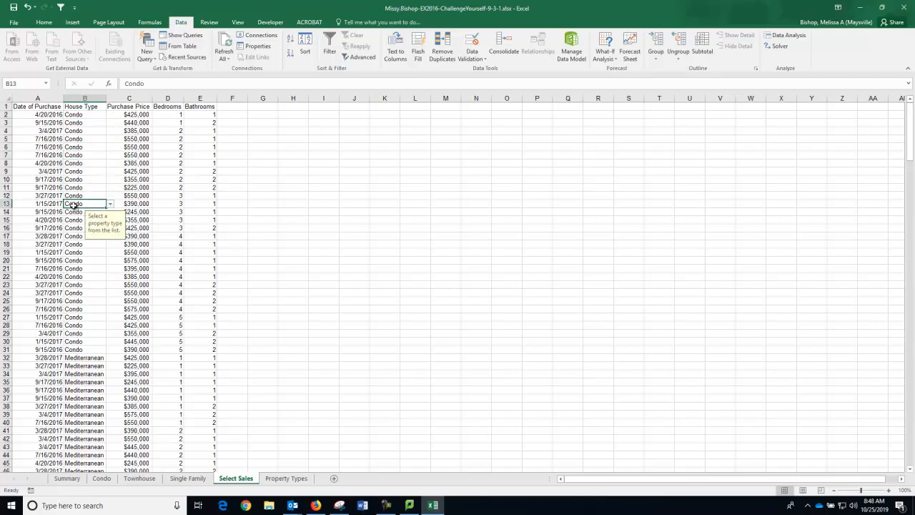
pyautogui.click(83, 105)
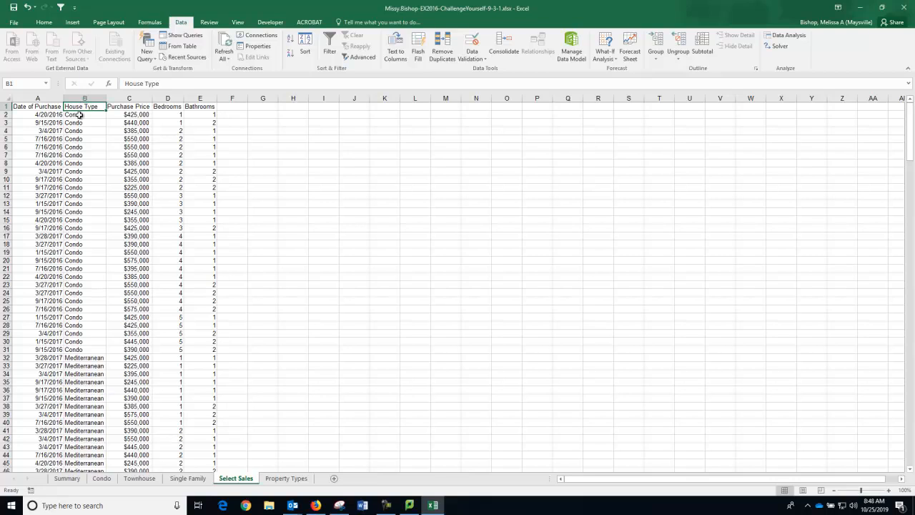
# Circle the invalid data in the House Type column, B1:B139
pyautogui.moveTo(80, 107); pyautogui.dragTo(80, 455)
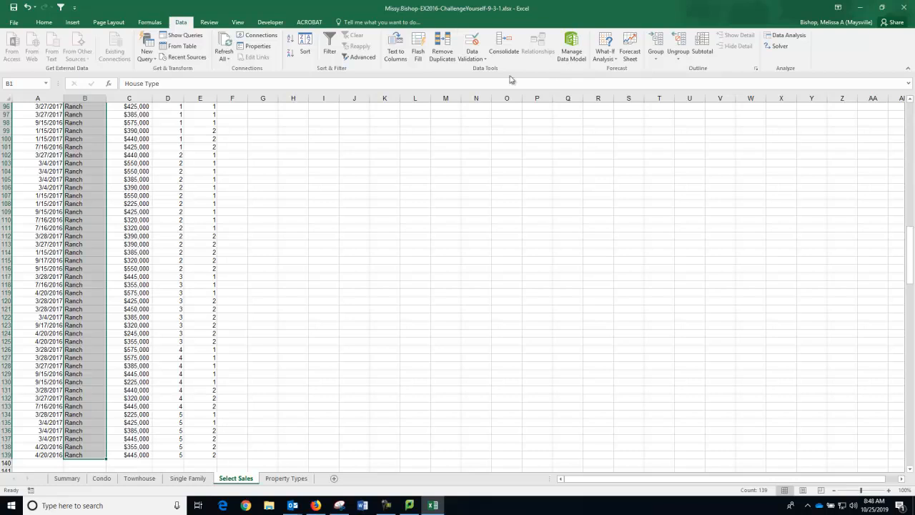
pyautogui.click(473, 55)
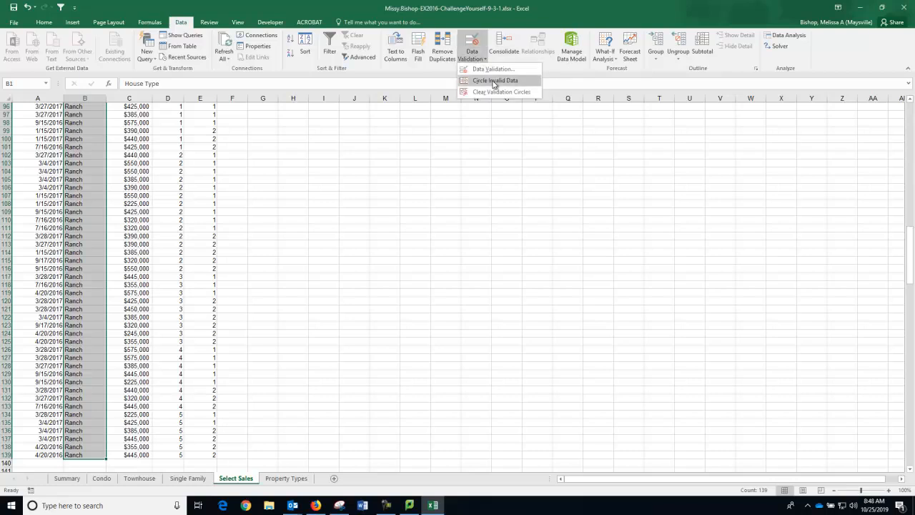
pyautogui.click(493, 81)
pyautogui.scroll(6, 84, 262)
pyautogui.scroll(9, 84, 261)
pyautogui.scroll(17, 89, 272)
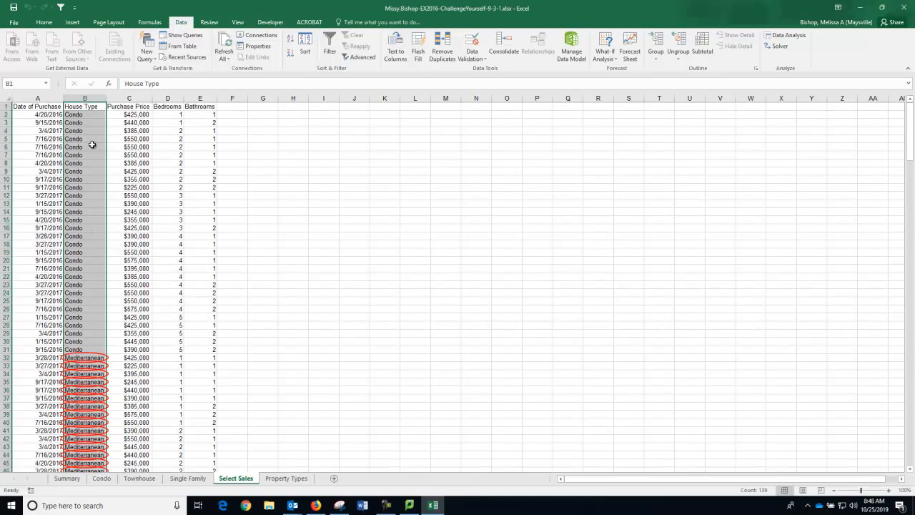
# Compare the property types allowed in cell B2's dropdown with the circled House Type entries
pyautogui.click(82, 116)
pyautogui.click(111, 117)
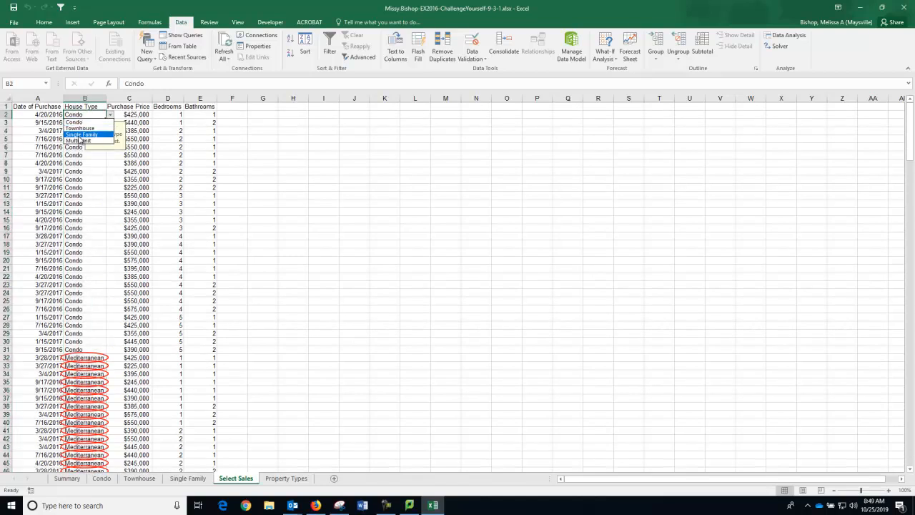
pyautogui.click(86, 231)
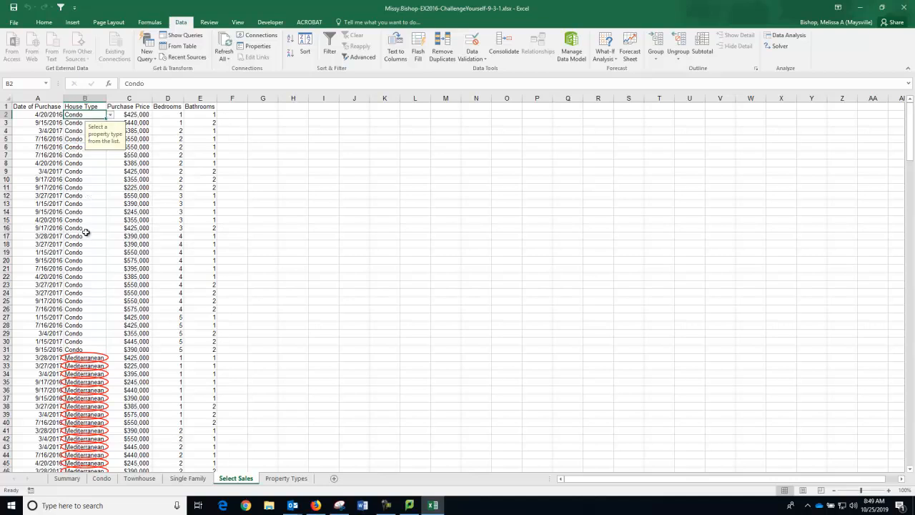
pyautogui.scroll(-6, 86, 300)
pyautogui.scroll(5, 86, 291)
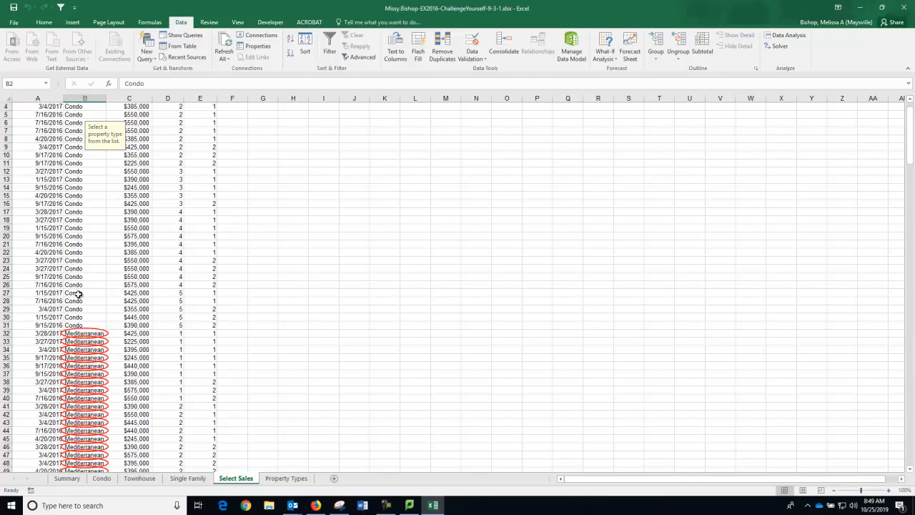
pyautogui.scroll(-3, 69, 325)
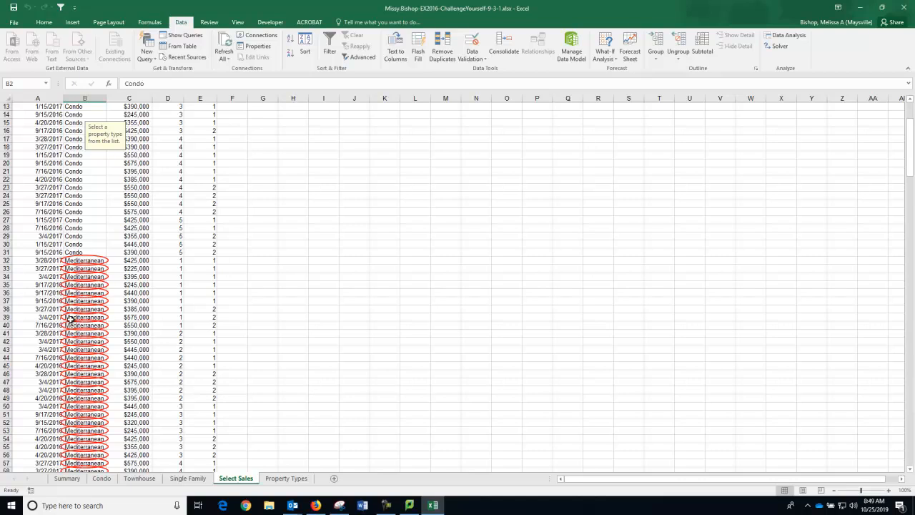
# Save the workbook and check the House Type column for validation circles
pyautogui.hotkey('ctrl', 's')
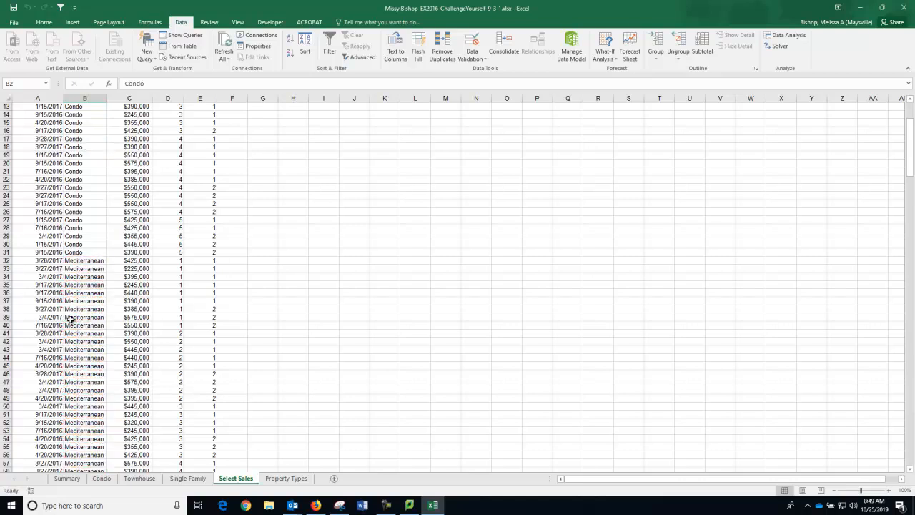
pyautogui.scroll(-18, 72, 318)
pyautogui.scroll(20, 76, 302)
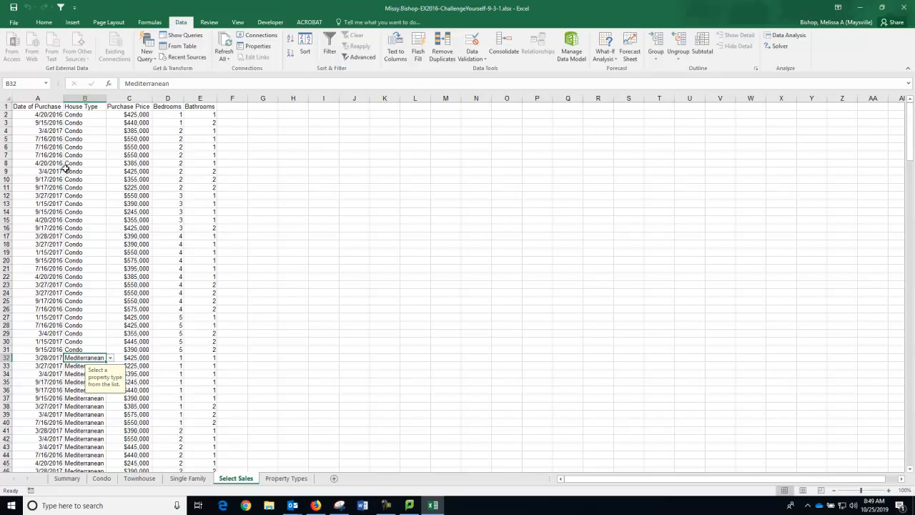
# Add the comment "We need to fix this data." to the House Type heading in cell B1
pyautogui.click(82, 116)
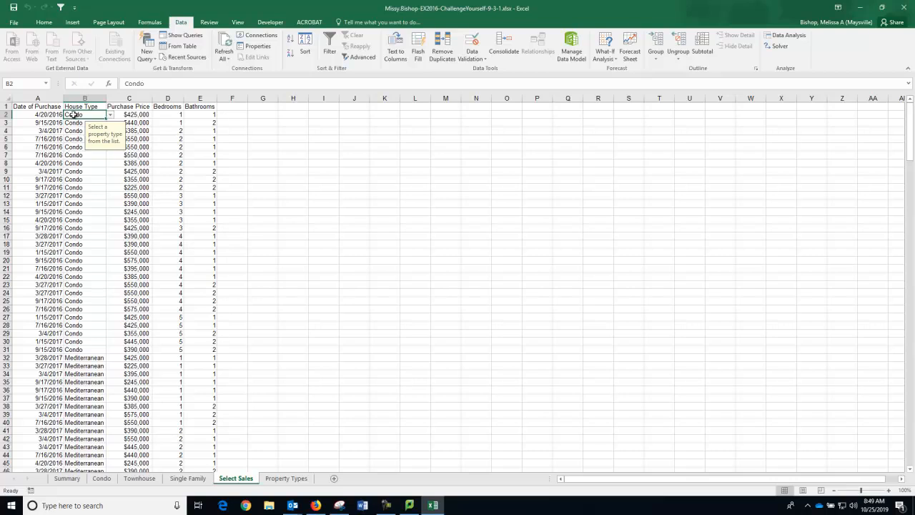
pyautogui.click(73, 107)
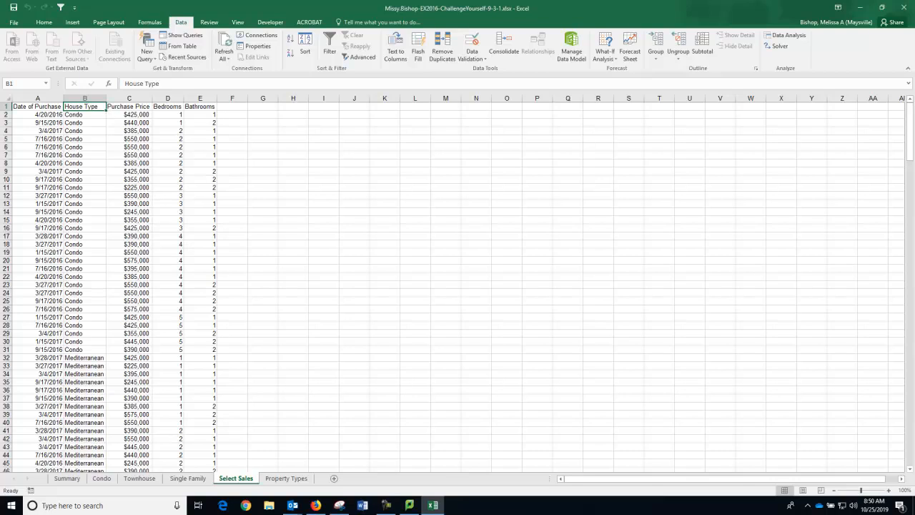
pyautogui.click(209, 22)
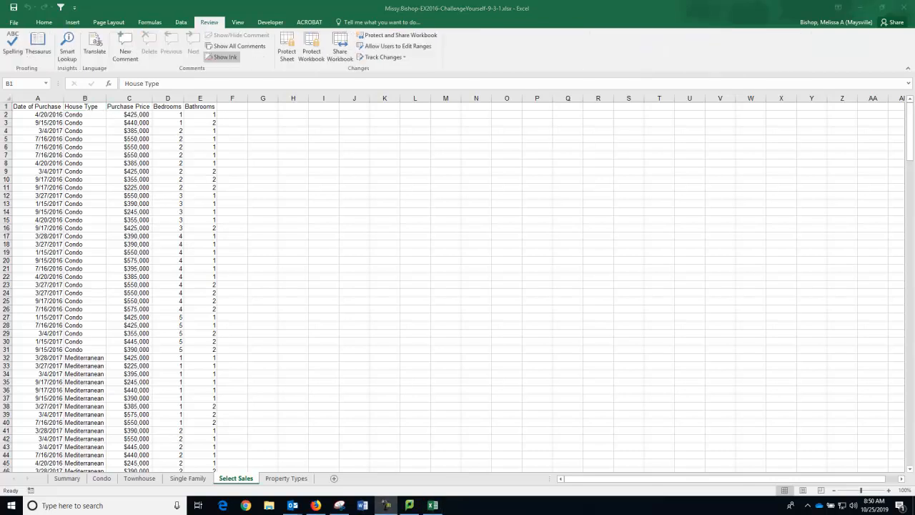
pyautogui.click(125, 47)
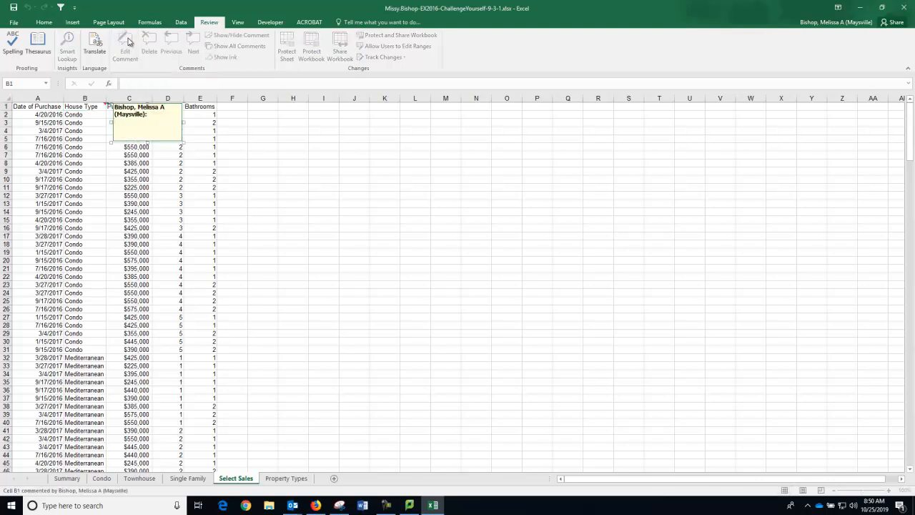
pyautogui.write('We need to fix this data.')
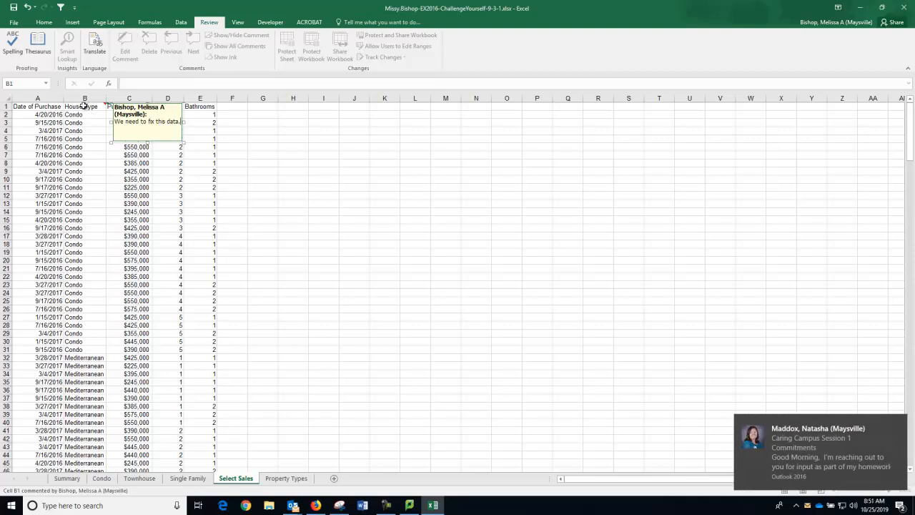
pyautogui.click(84, 106)
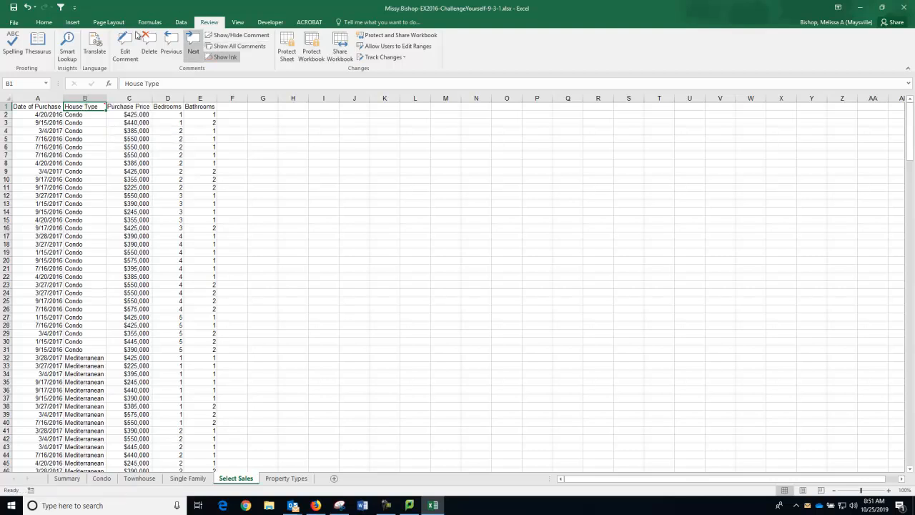
# Insert a hyperlink in the House Type heading, B1, that links to the defined name PropertyTypes in this workbook
pyautogui.click(72, 24)
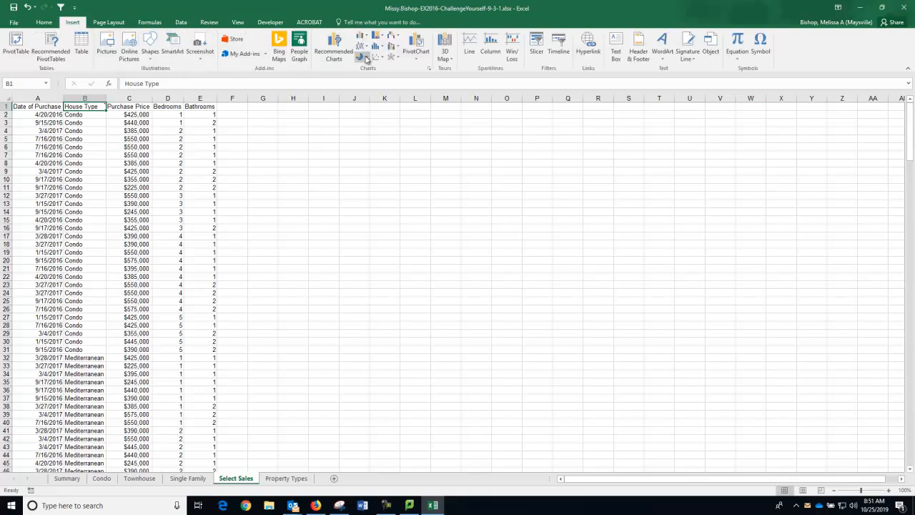
pyautogui.click(587, 42)
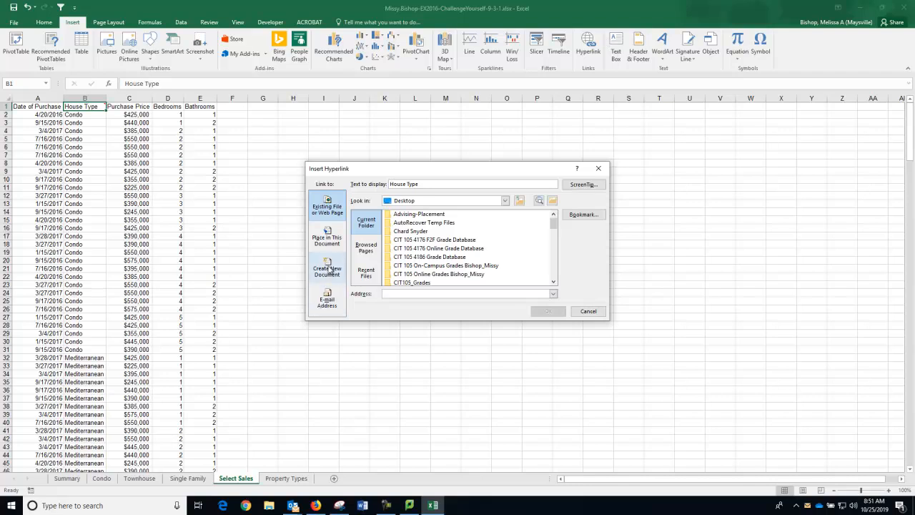
pyautogui.click(327, 233)
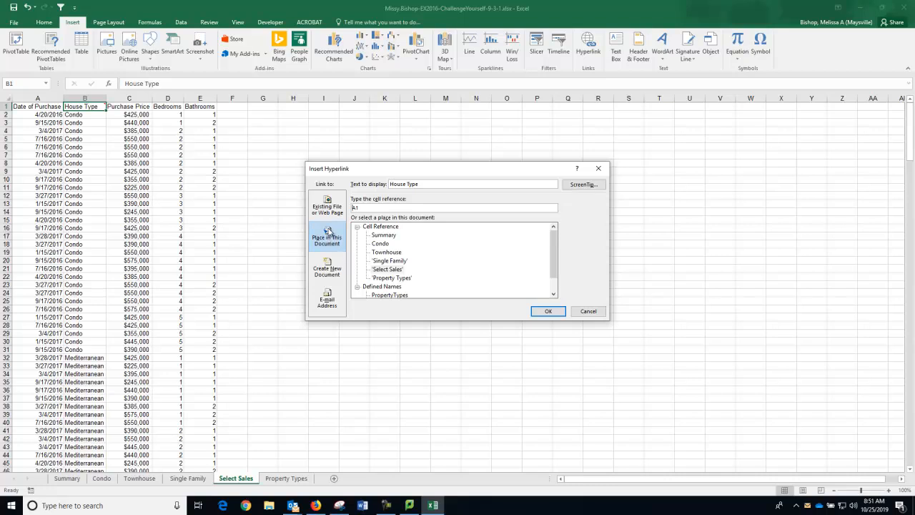
pyautogui.scroll(-1, 408, 261)
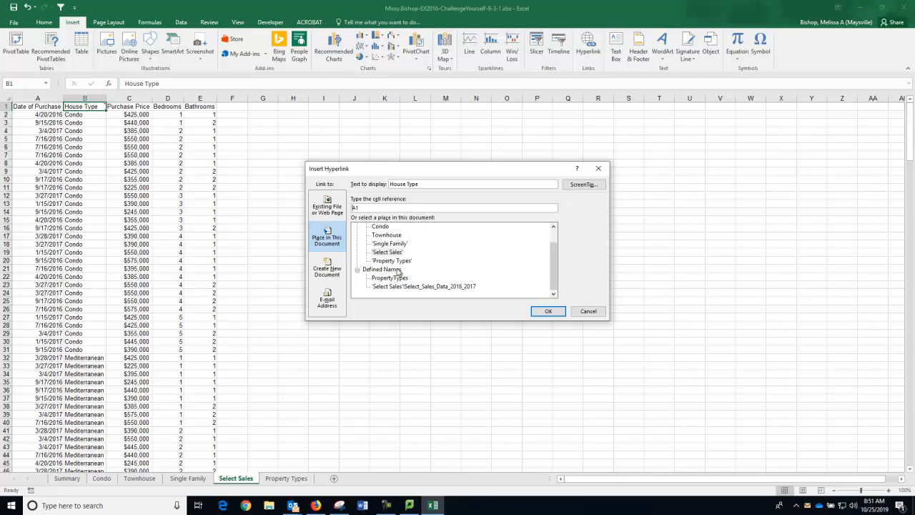
pyautogui.click(389, 277)
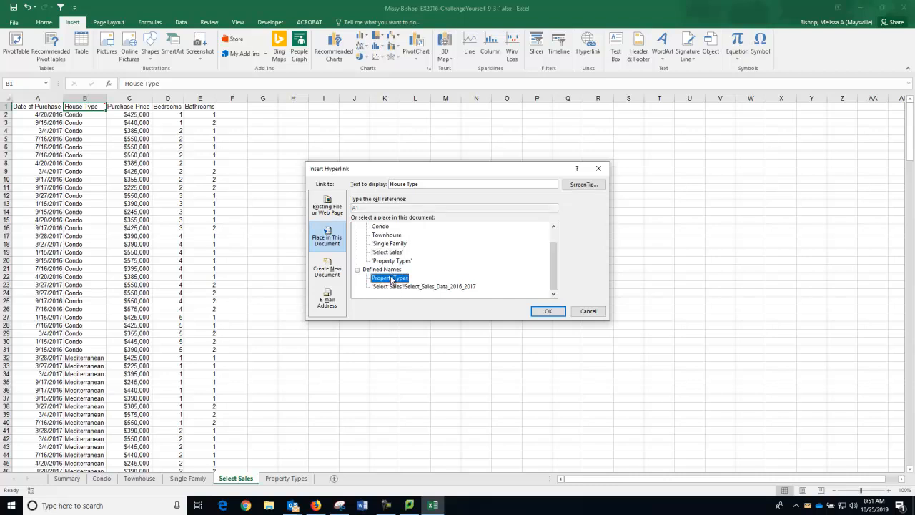
pyautogui.click(547, 312)
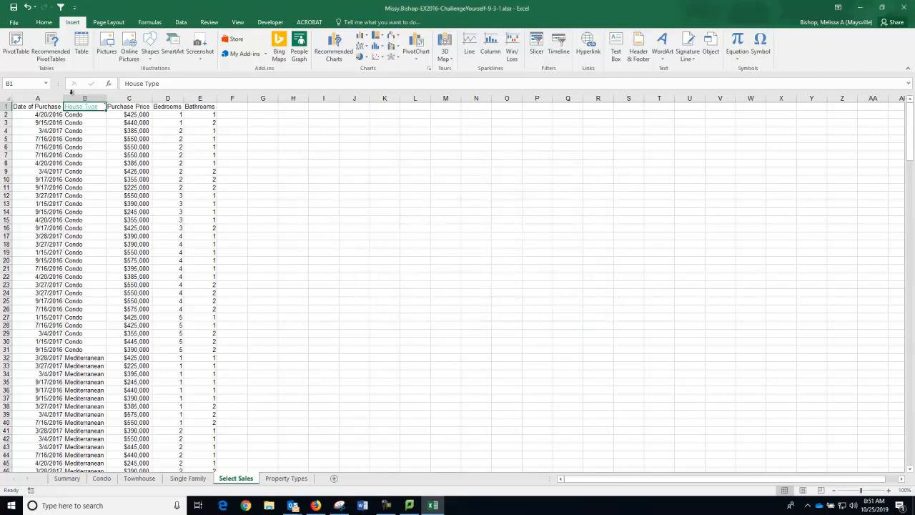
# Check the comment and hyperlink on cell B1, viewing the linked Property Types list and returning to the Select Sales sheet
pyautogui.moveTo(85, 110)
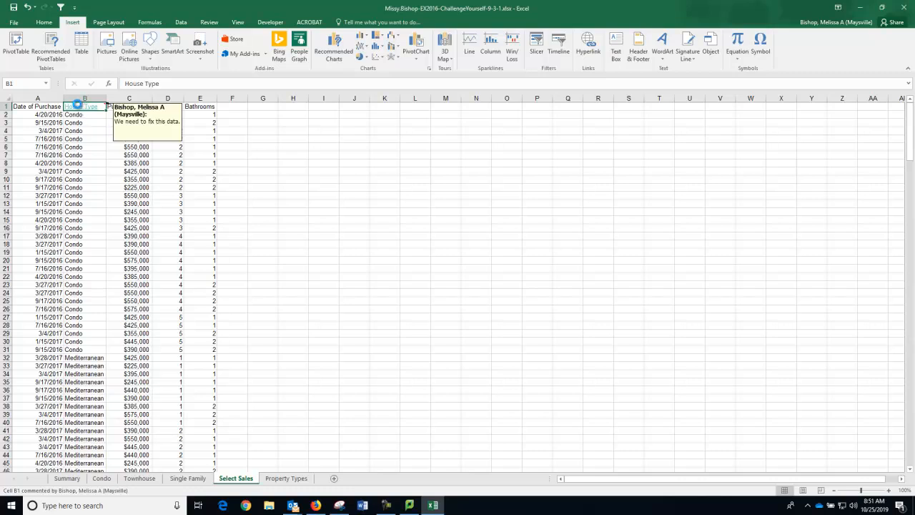
pyautogui.hotkey('ctrl', 'pagedown')
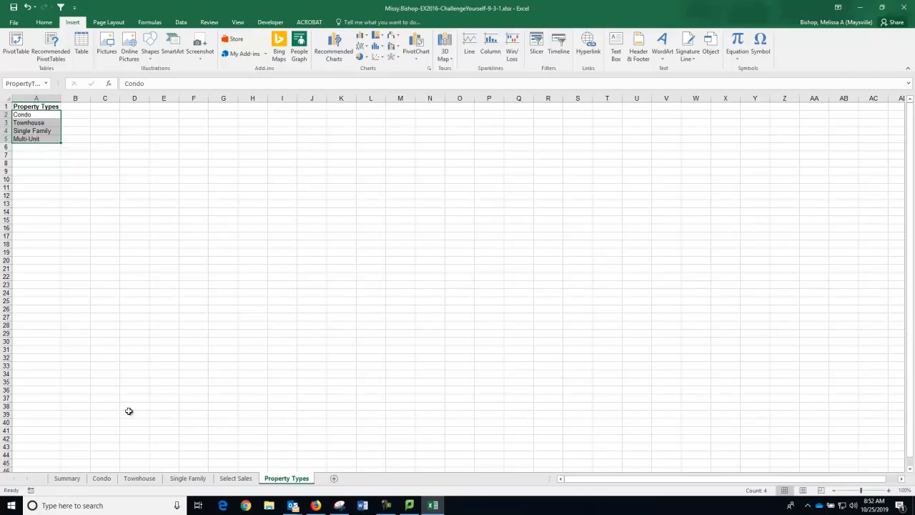
pyautogui.click(235, 478)
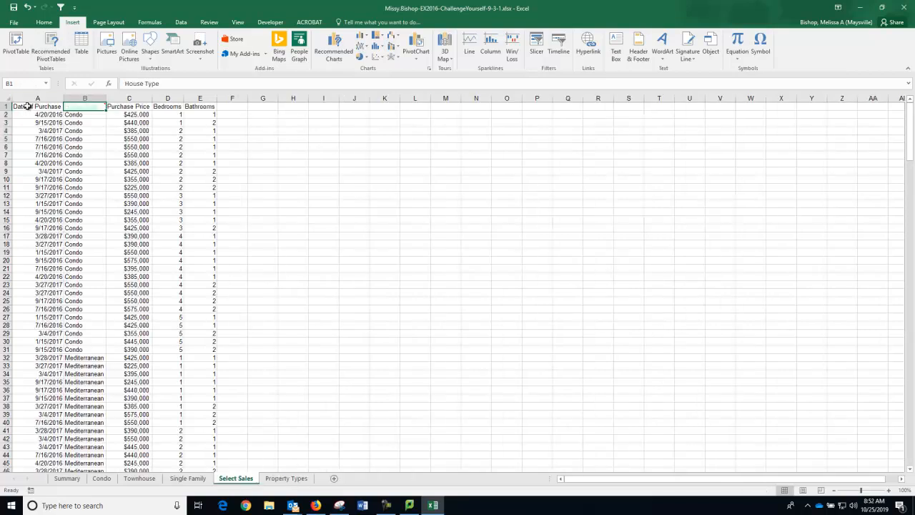
# Protect the Select Sales worksheet without a password, allowing only the selection of locked and unlocked cells
pyautogui.click(5, 97)
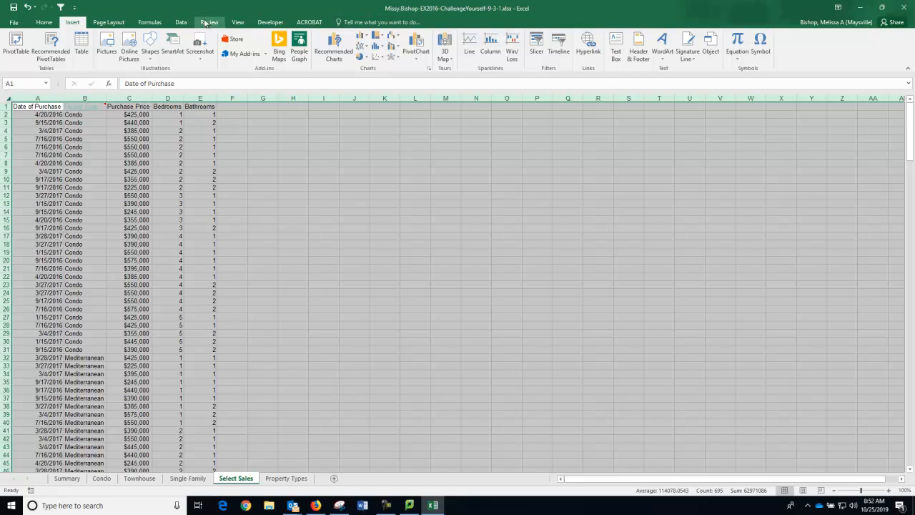
pyautogui.click(183, 23)
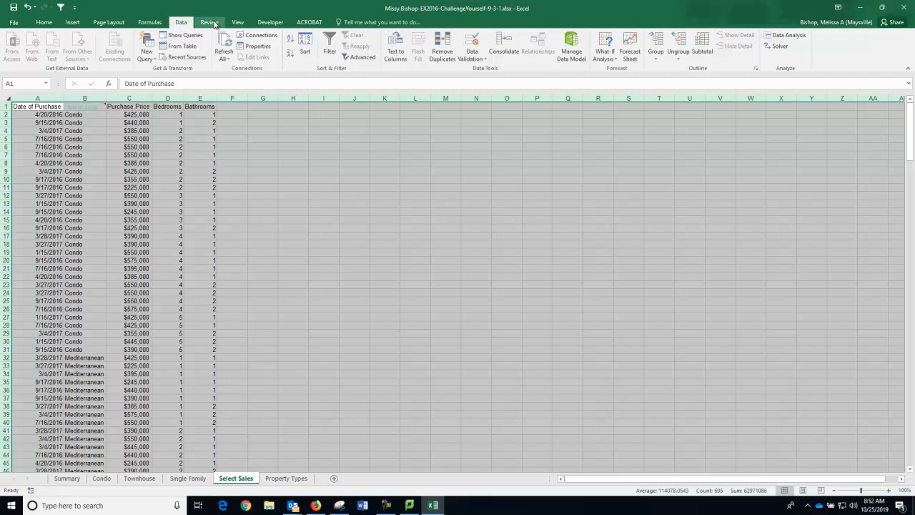
pyautogui.click(212, 23)
pyautogui.click(238, 23)
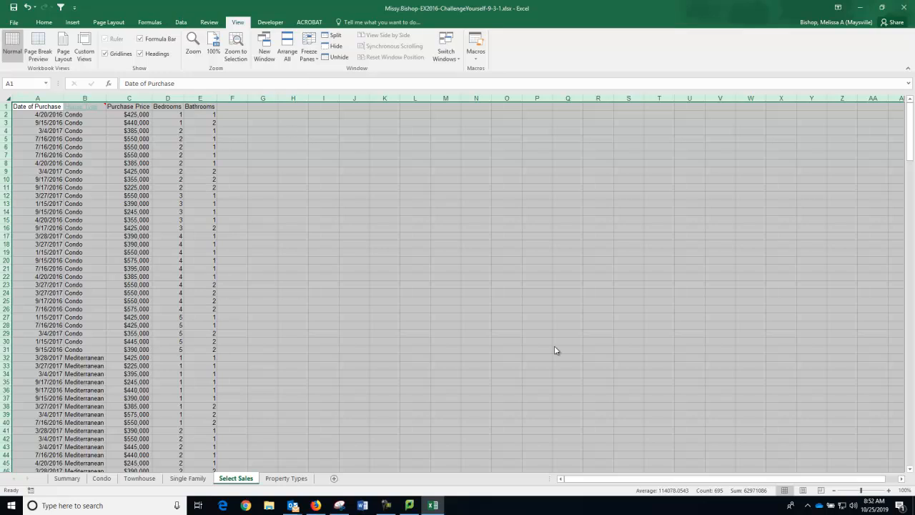
pyautogui.click(211, 22)
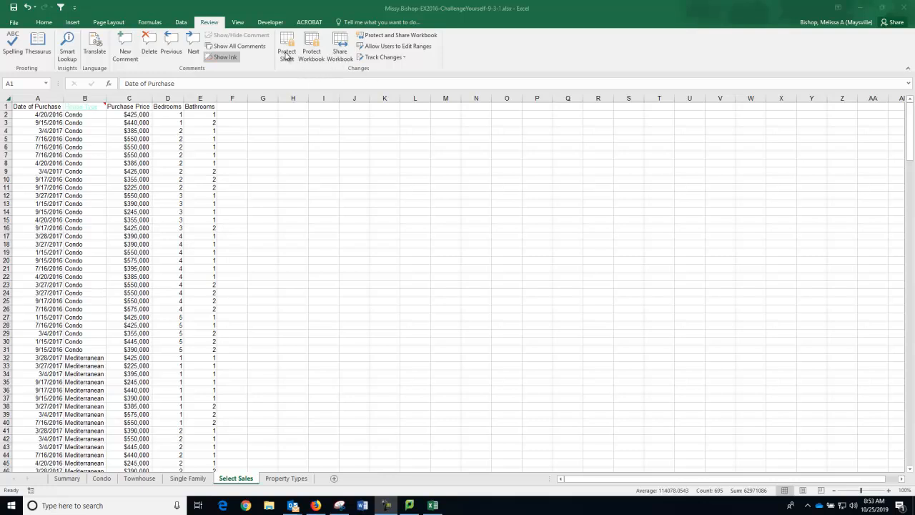
pyautogui.click(6, 97)
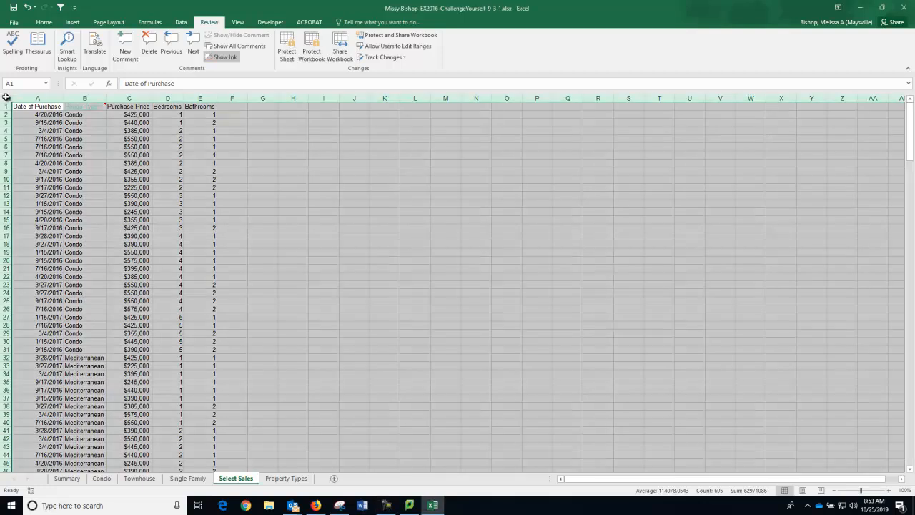
pyautogui.click(287, 43)
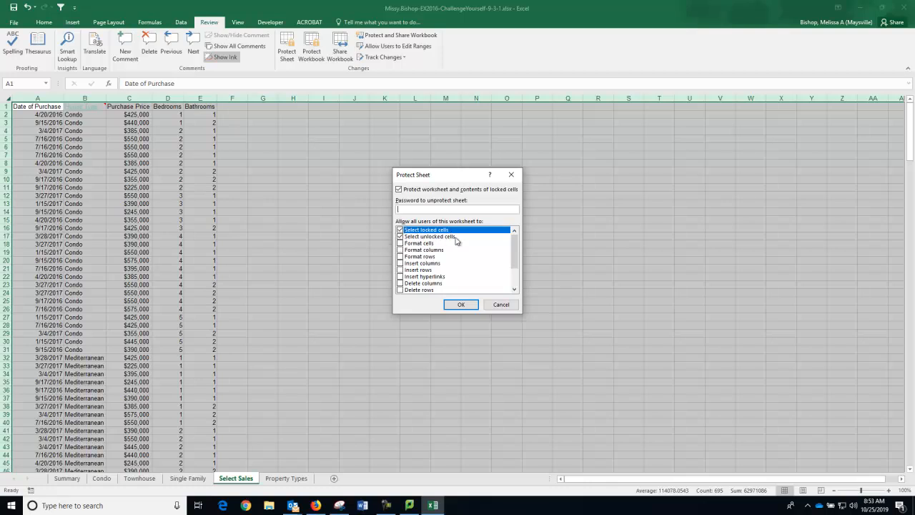
pyautogui.click(461, 305)
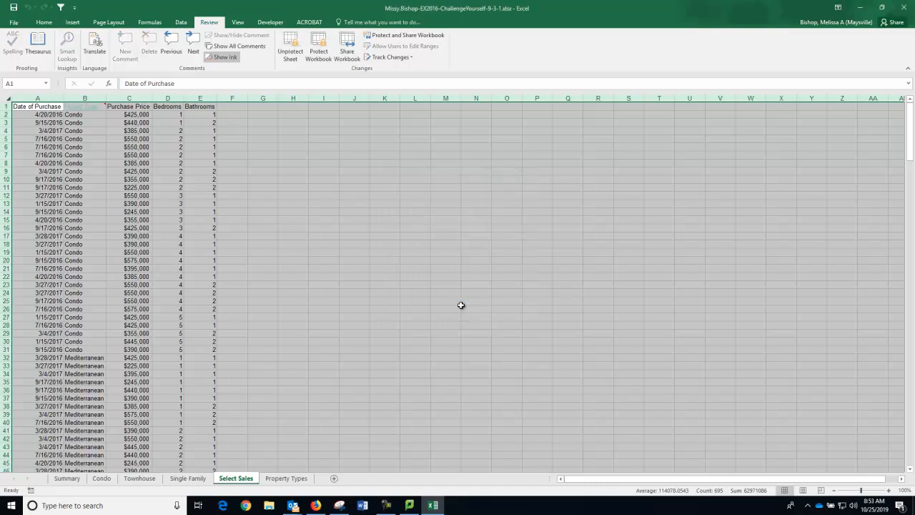
# Test the sheet protection by trying to edit the Bedrooms value in cell D5
pyautogui.click(223, 154)
pyautogui.click(175, 156)
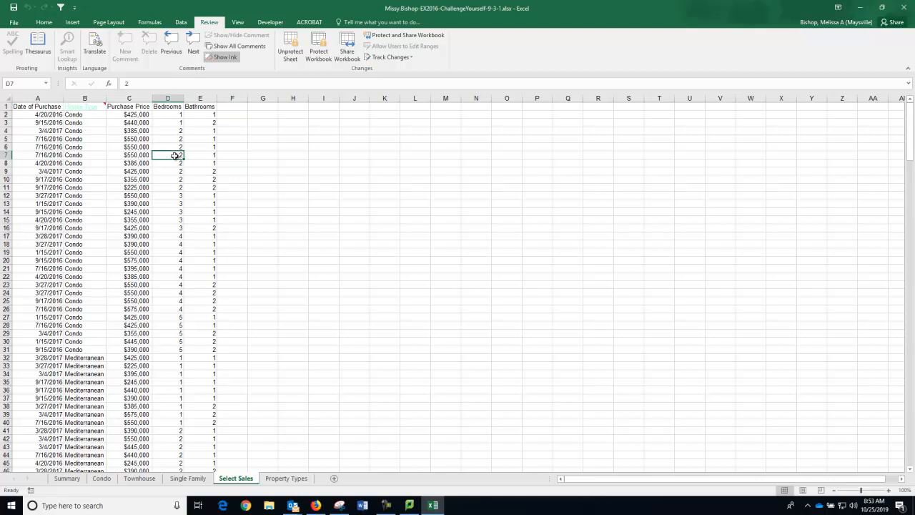
pyautogui.click(163, 138)
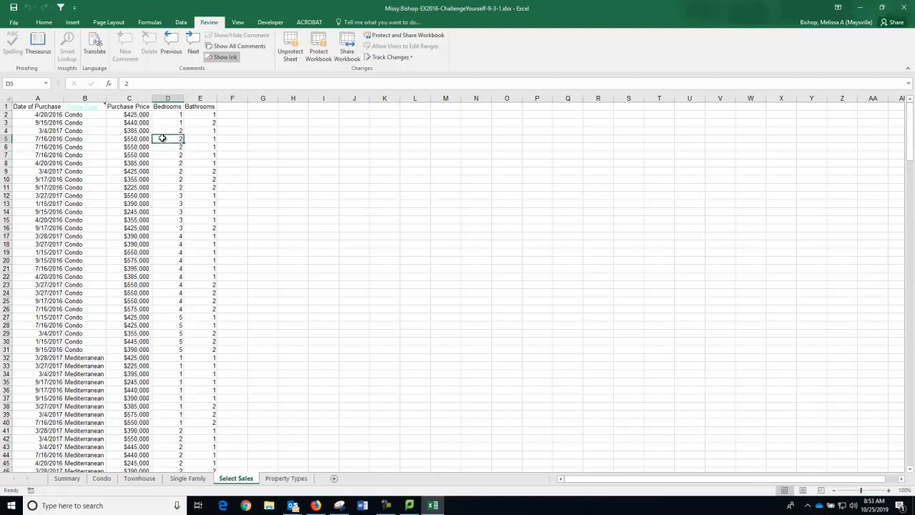
pyautogui.doubleClick(162, 138)
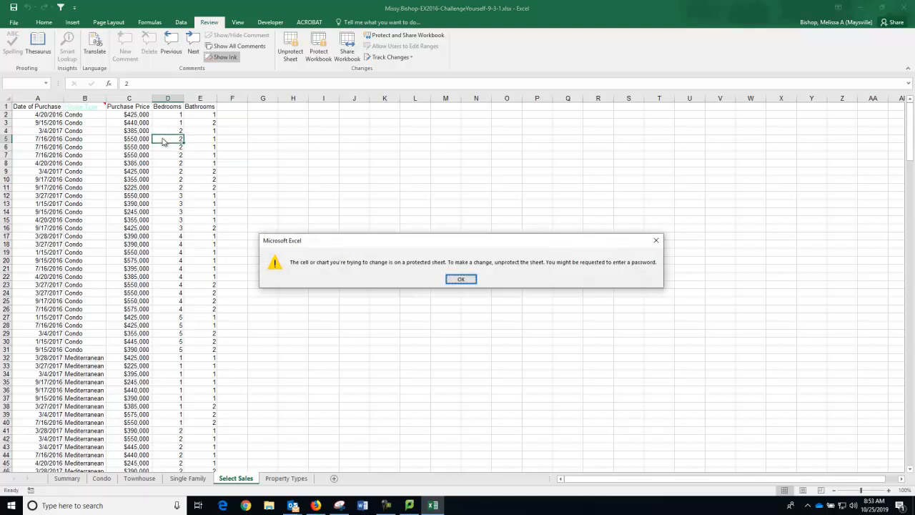
pyautogui.click(459, 279)
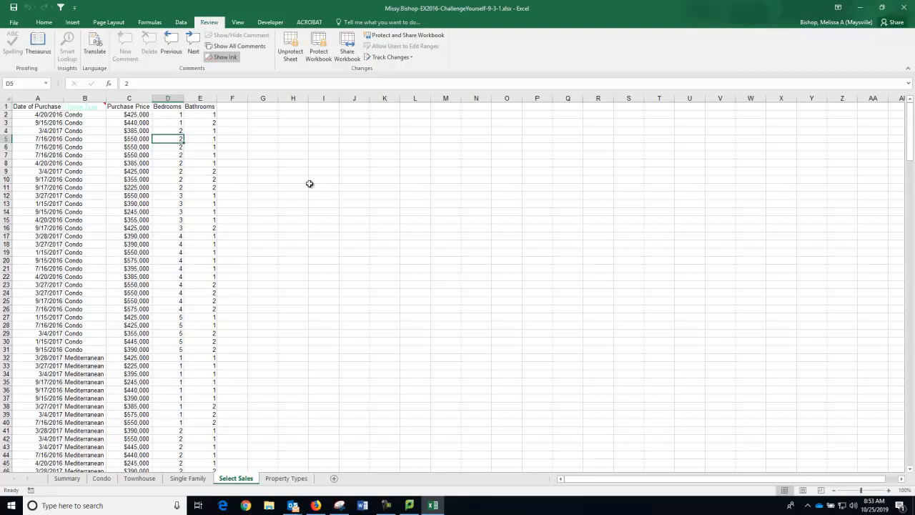